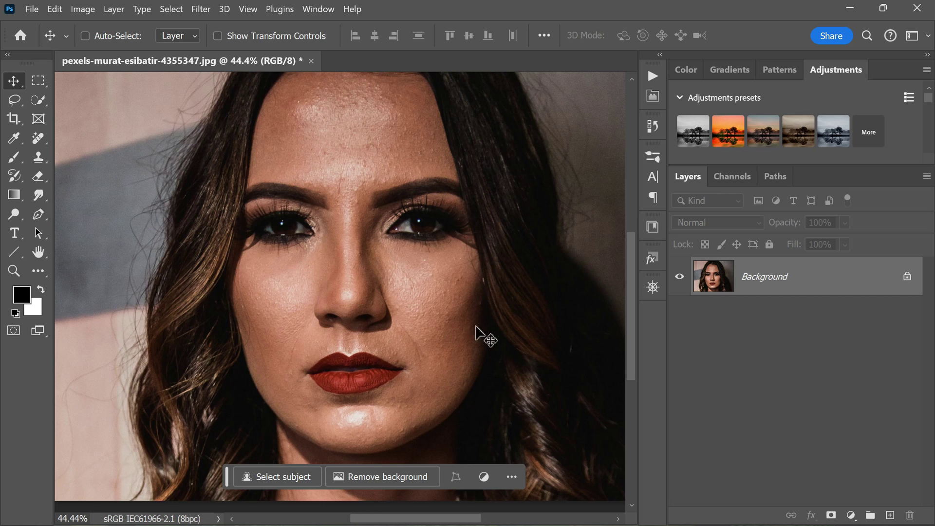
- Duplicate the Background layer to create a Background copy
{"action": "scroll", "coordinate": [448, 366], "scroll_direction": "up", "scroll_amount": 1}
{"action": "scroll", "coordinate": [441, 352], "scroll_direction": "up", "scroll_amount": 1}
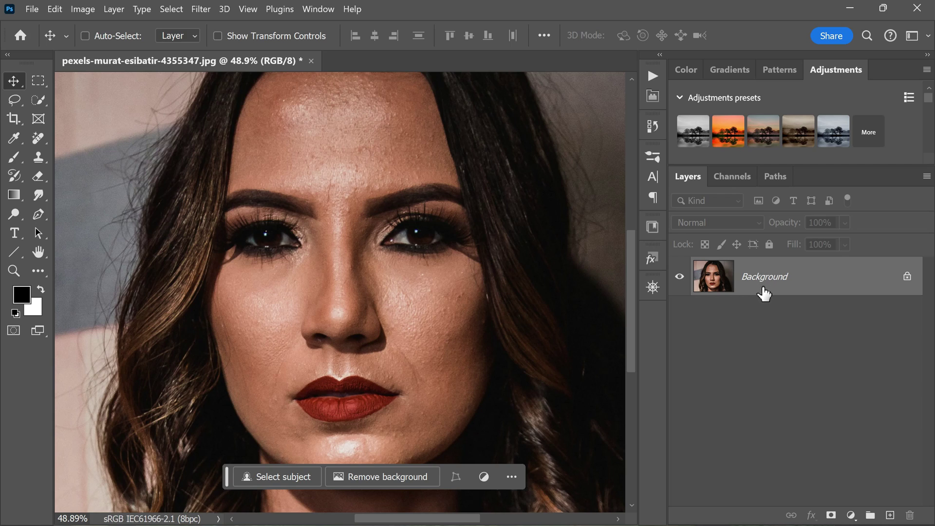
{"action": "right_click", "coordinate": [814, 282]}
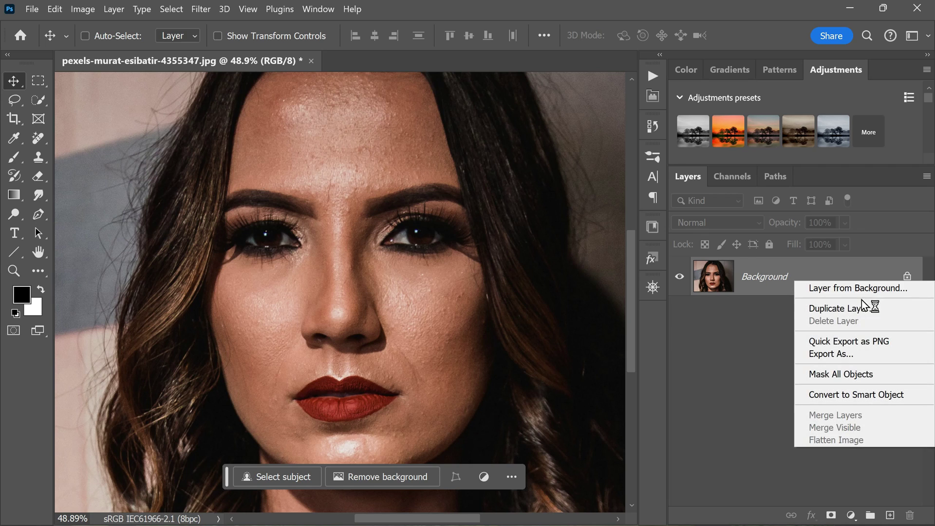
{"action": "left_click", "coordinate": [886, 310]}
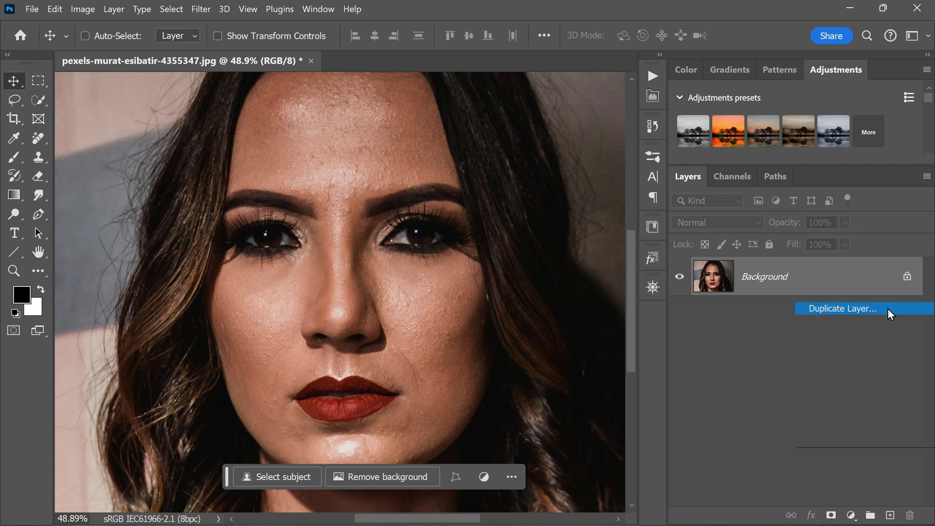
{"action": "left_click", "coordinate": [646, 271]}
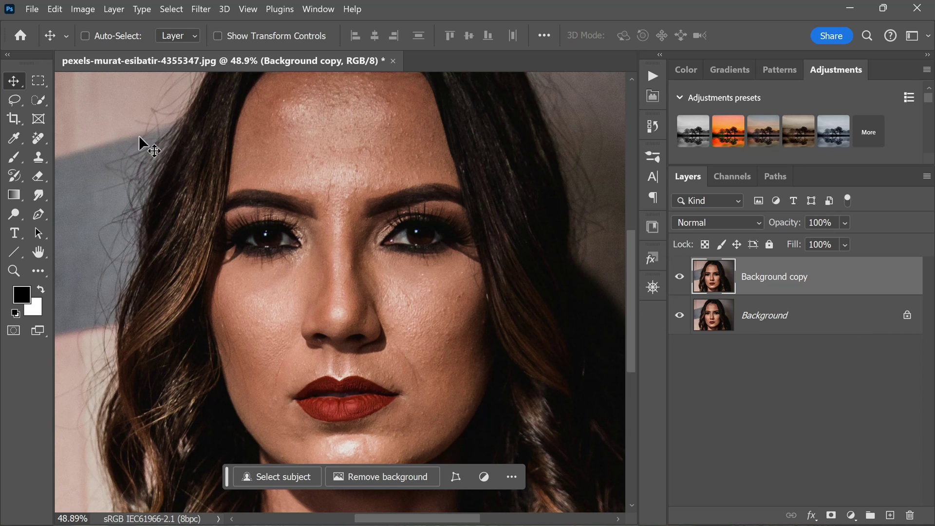
- Invert the copy's colours with Image > Adjustments > Invert and convert it to a smart object
{"action": "left_click", "coordinate": [81, 10]}
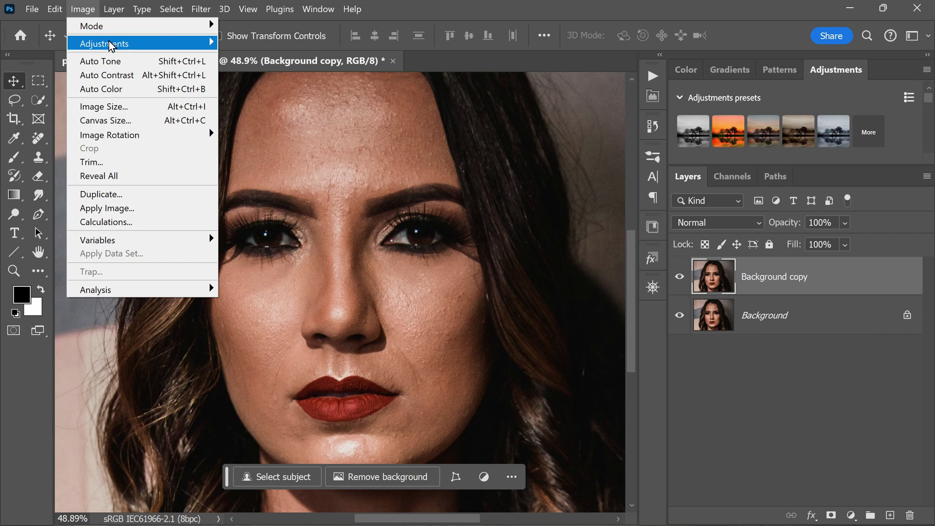
{"action": "mouse_move", "coordinate": [139, 49]}
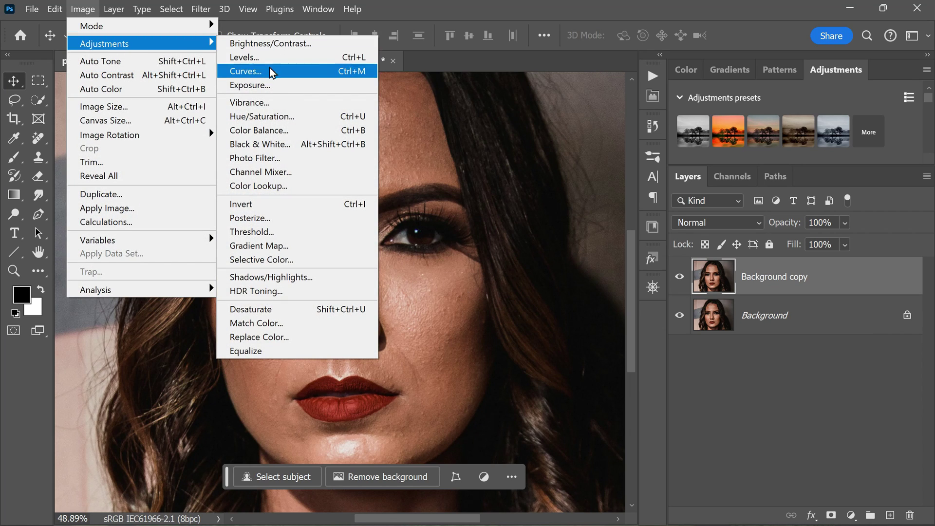
{"action": "left_click", "coordinate": [291, 204]}
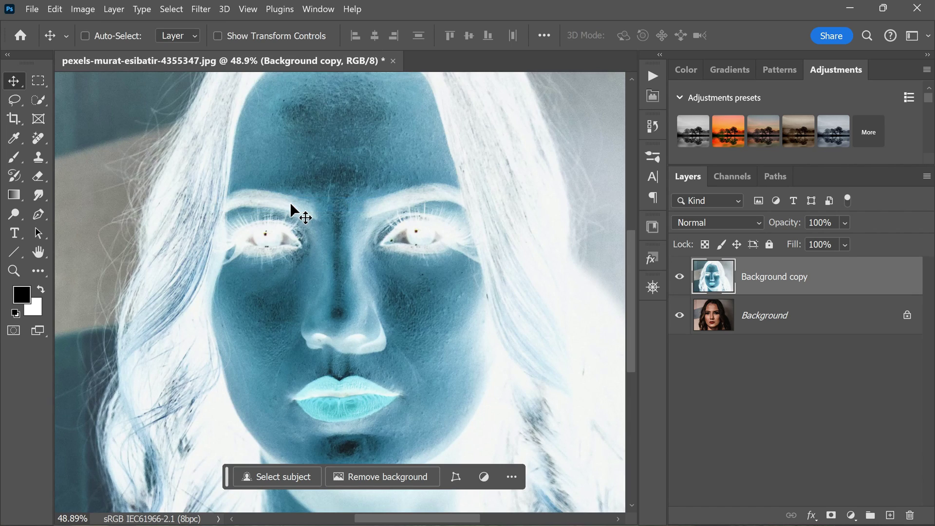
{"action": "right_click", "coordinate": [826, 279]}
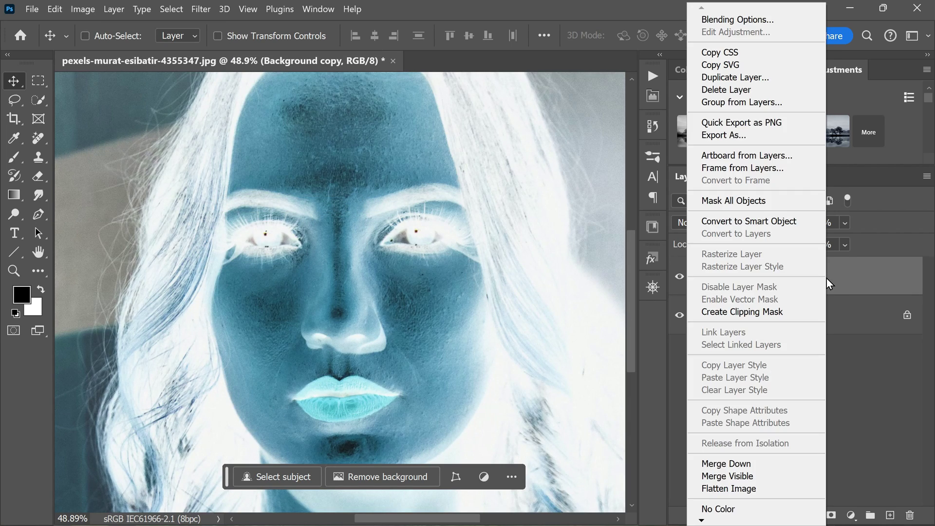
{"action": "left_click", "coordinate": [812, 223]}
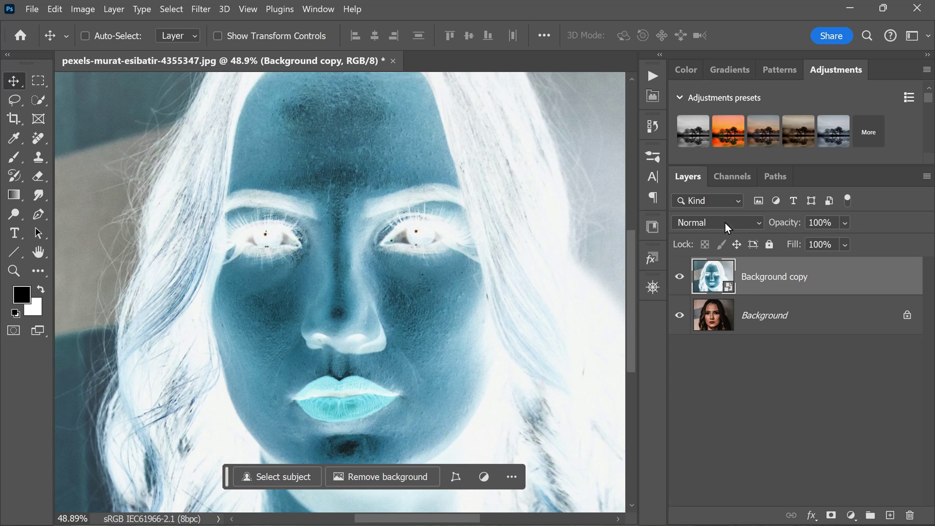
- Switch the inverted copy to Linear Light blending and name the layer 'Retouch'
{"action": "left_click", "coordinate": [756, 223]}
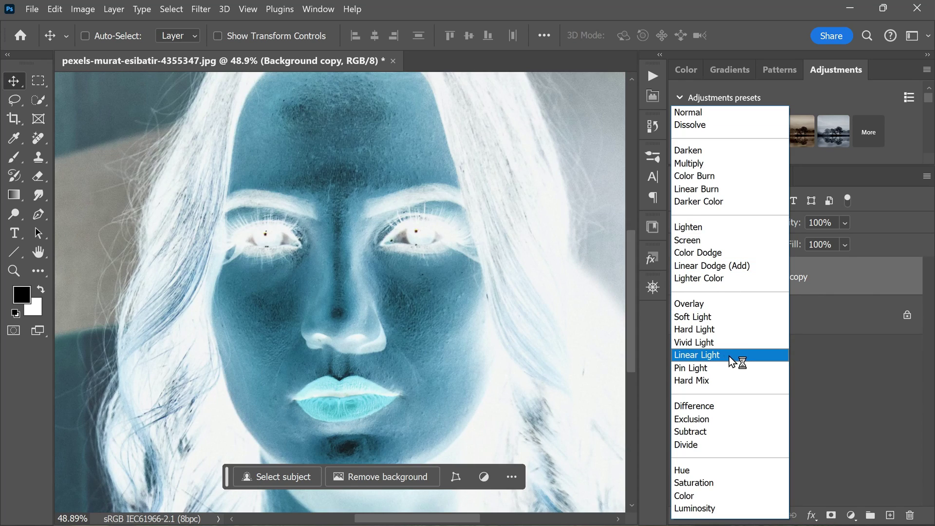
{"action": "left_click", "coordinate": [732, 355]}
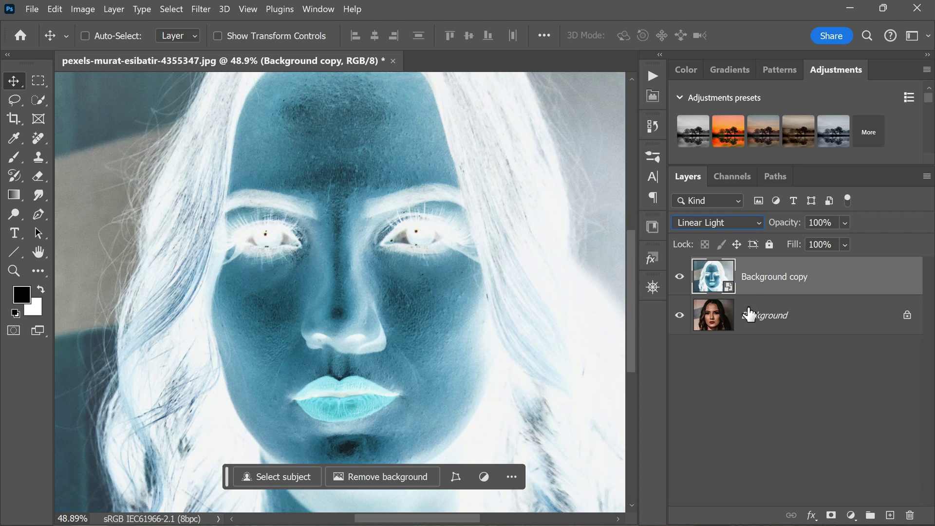
{"action": "double_click", "coordinate": [758, 277]}
{"action": "type", "text": "Retouch"}
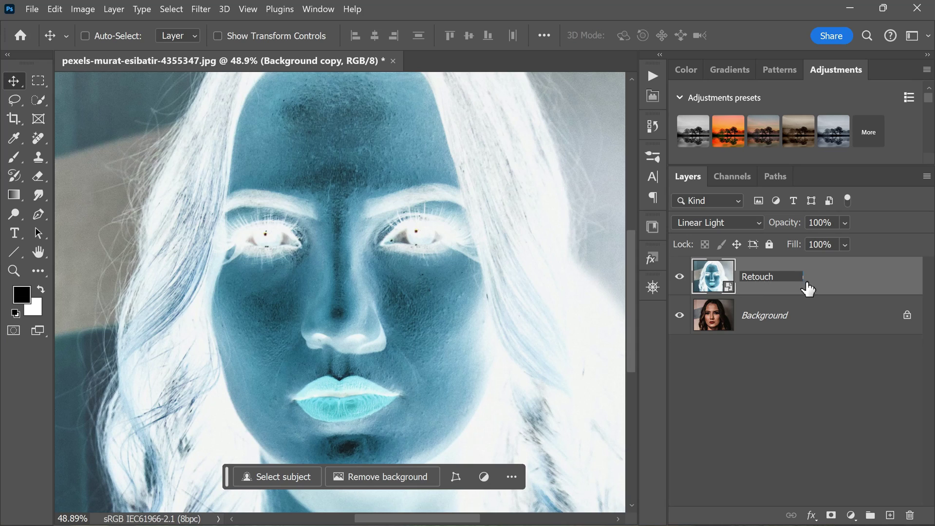
{"action": "key", "text": "Return"}
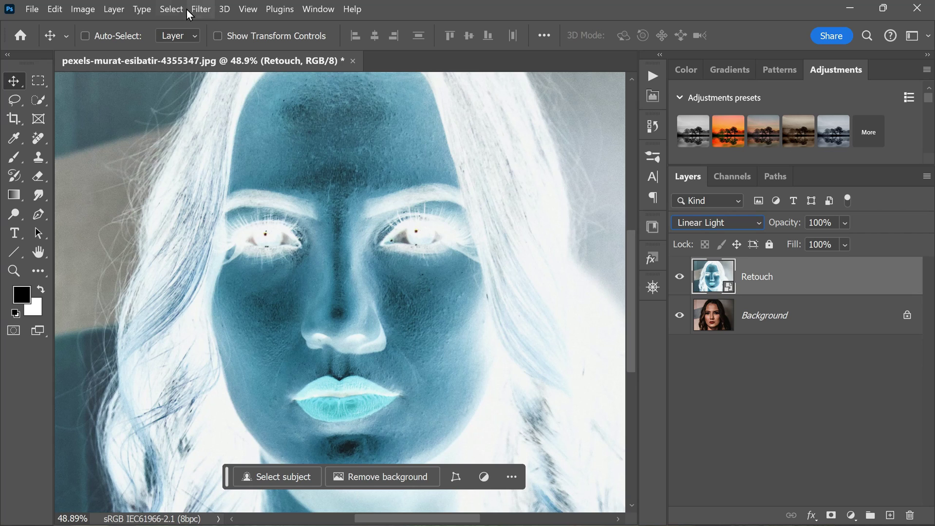
- Apply Filter > Other > High Pass to Retouch with the radius lowered to 18.0 pixels
{"action": "left_click", "coordinate": [201, 10]}
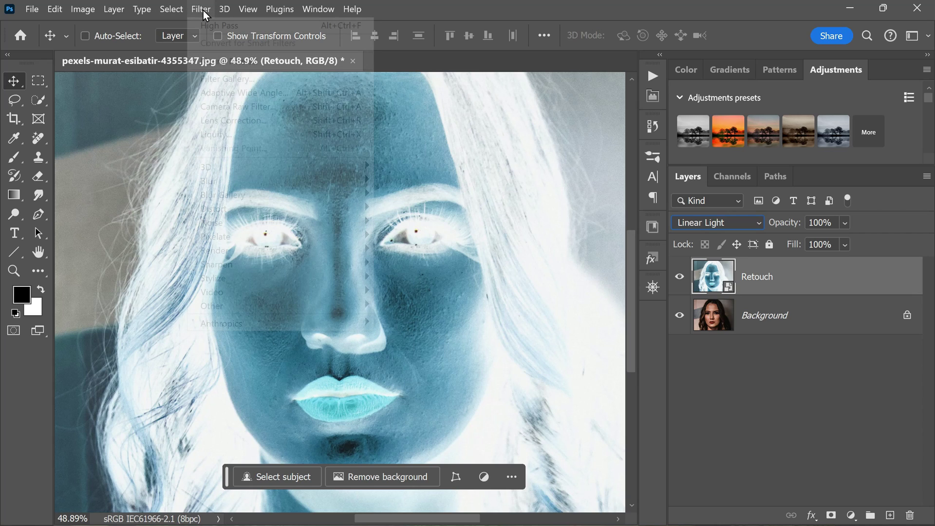
{"action": "left_click", "coordinate": [203, 10]}
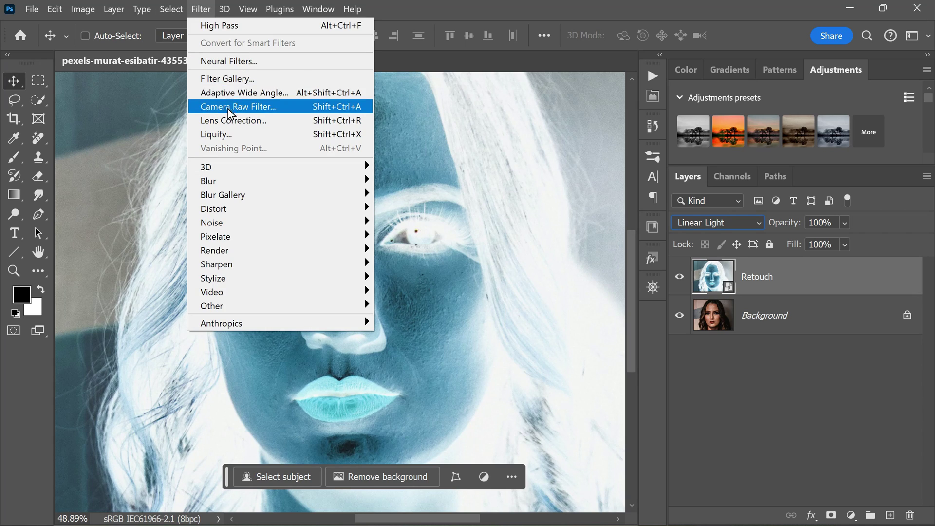
{"action": "mouse_move", "coordinate": [311, 303]}
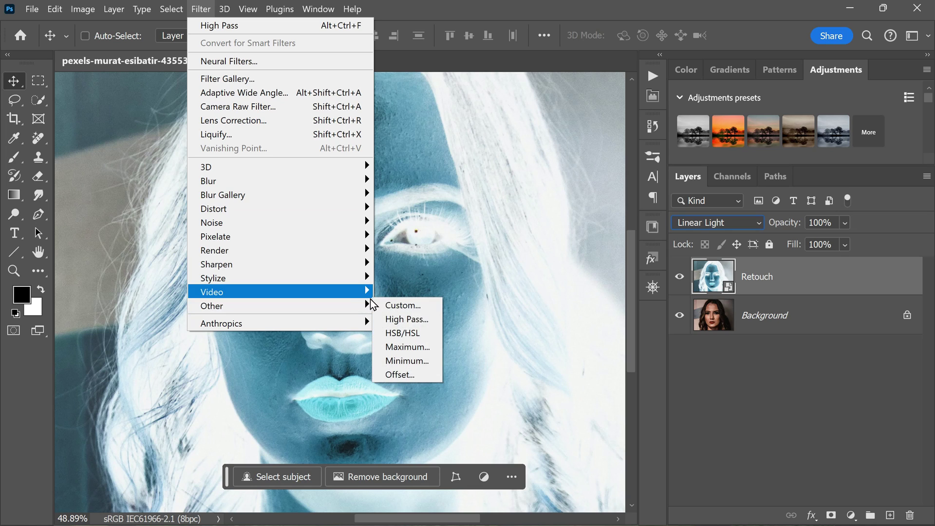
{"action": "left_click", "coordinate": [436, 319]}
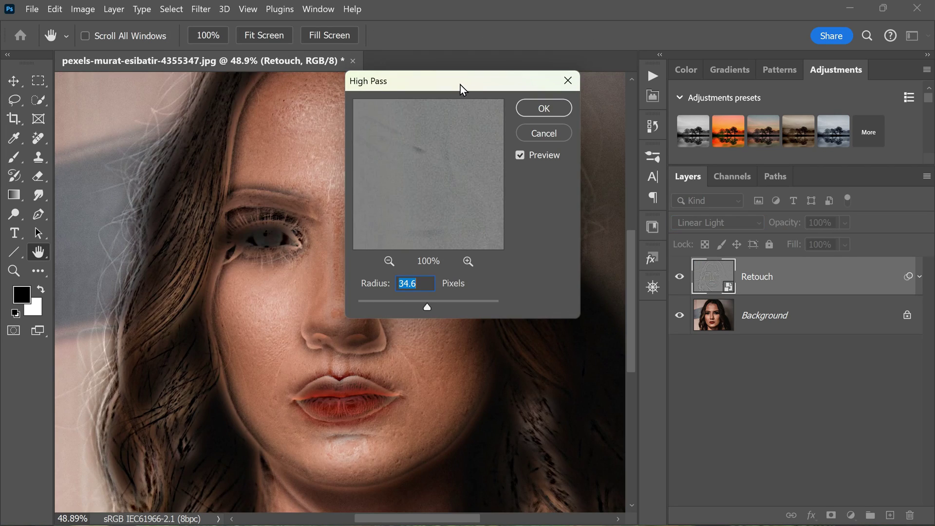
{"action": "left_click_drag", "start_coordinate": [460, 85], "coordinate": [560, 187]}
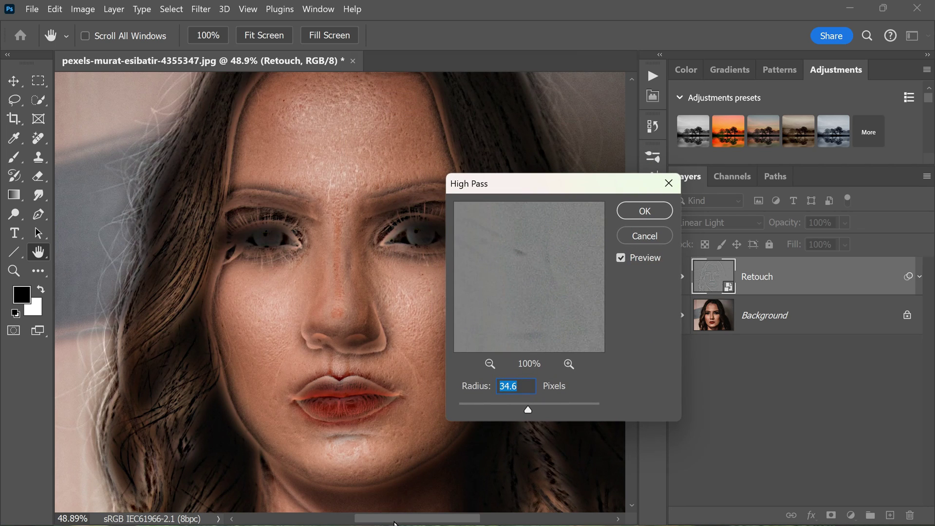
{"action": "left_click_drag", "start_coordinate": [394, 523], "coordinate": [405, 522]}
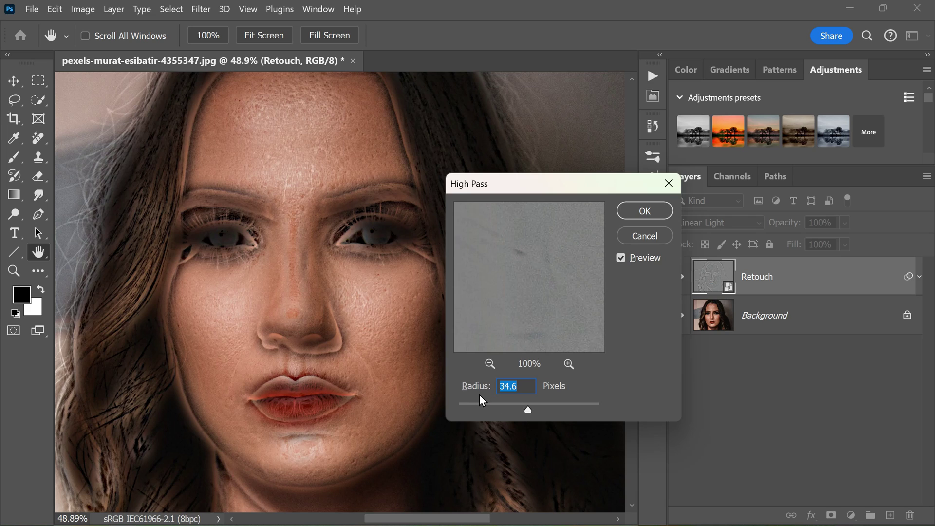
{"action": "left_click_drag", "start_coordinate": [528, 410], "coordinate": [519, 410]}
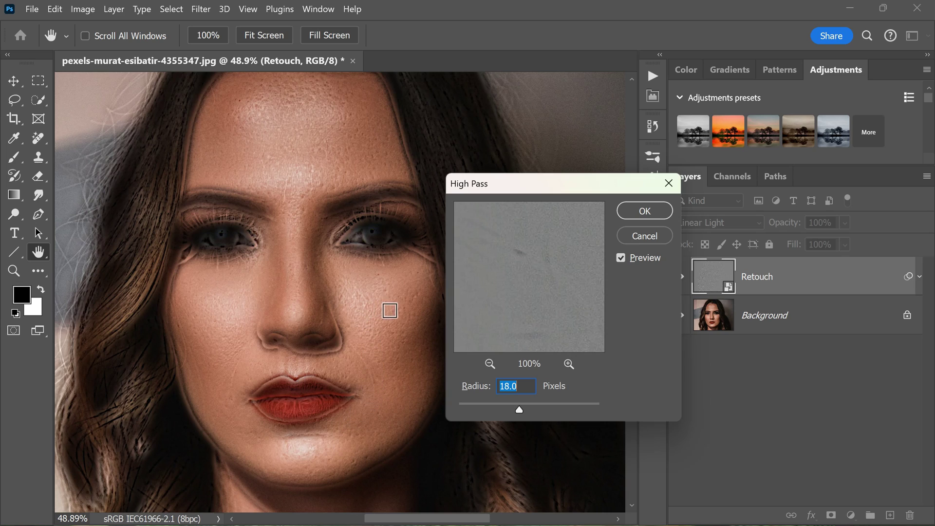
{"action": "left_click", "coordinate": [629, 212]}
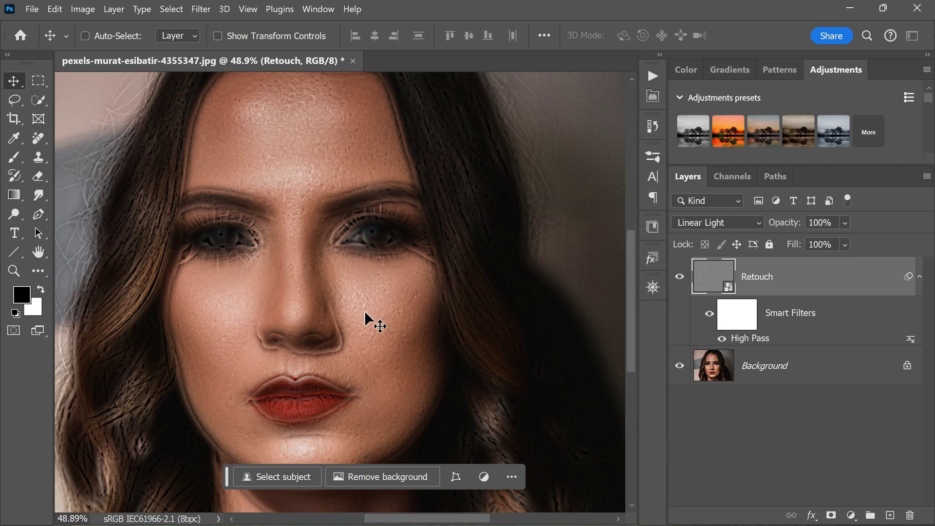
{"action": "scroll", "coordinate": [357, 314], "scroll_direction": "up", "scroll_amount": 2}
{"action": "scroll", "coordinate": [357, 313], "scroll_direction": "up", "scroll_amount": 1}
{"action": "scroll", "coordinate": [364, 301], "scroll_direction": "down", "scroll_amount": 2}
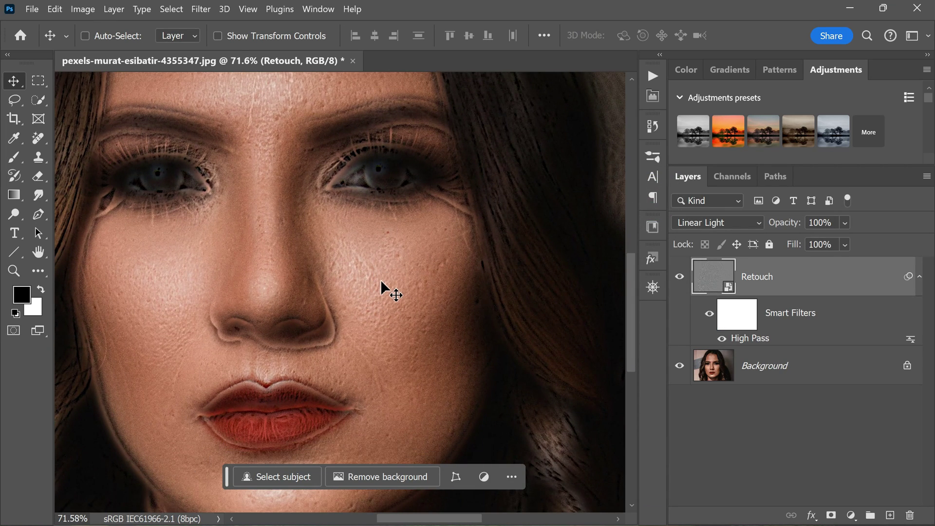
- Add a Surface Blur smart filter to Retouch with an 11-pixel radius and 16-level threshold
{"action": "left_click", "coordinate": [200, 9]}
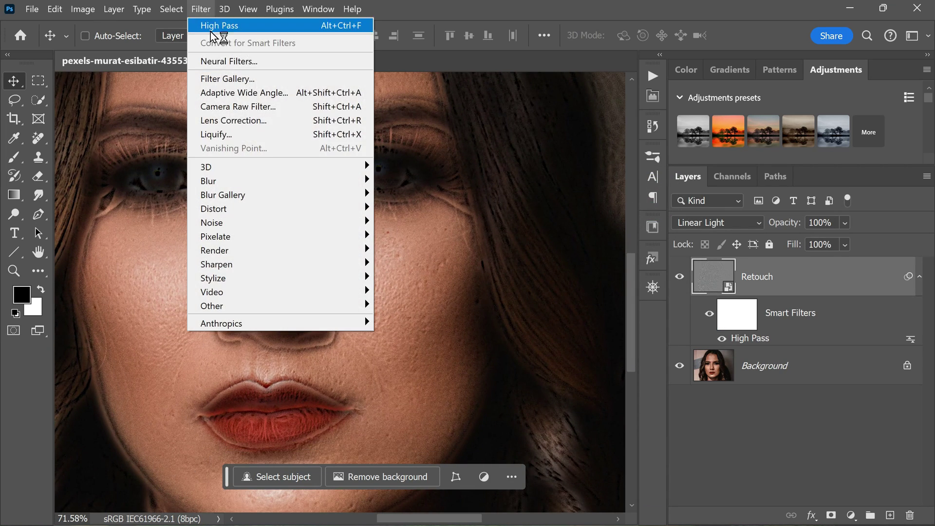
{"action": "mouse_move", "coordinate": [304, 183]}
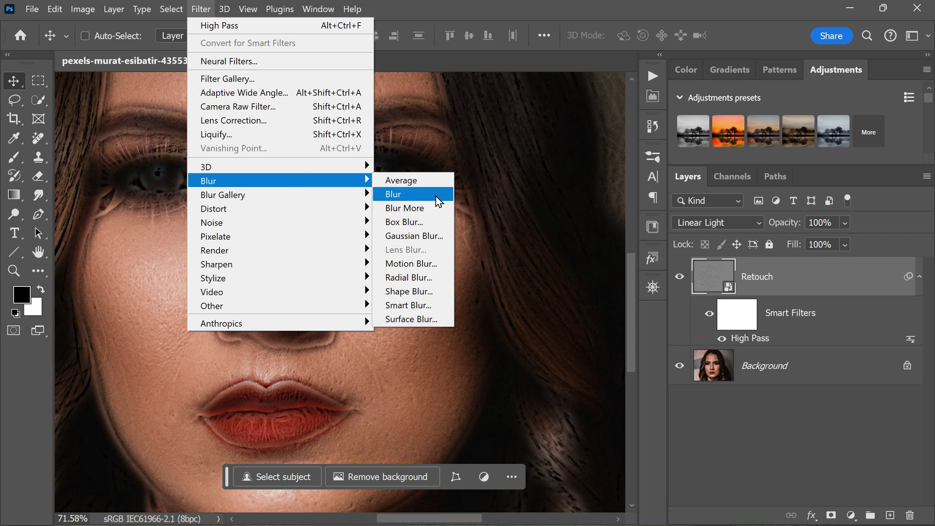
{"action": "left_click", "coordinate": [446, 320]}
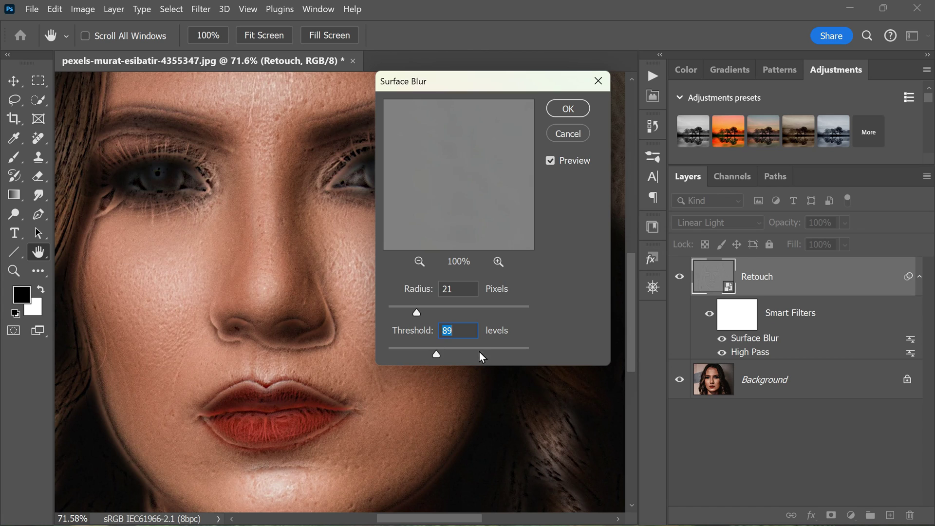
{"action": "left_click_drag", "start_coordinate": [474, 89], "coordinate": [533, 164]}
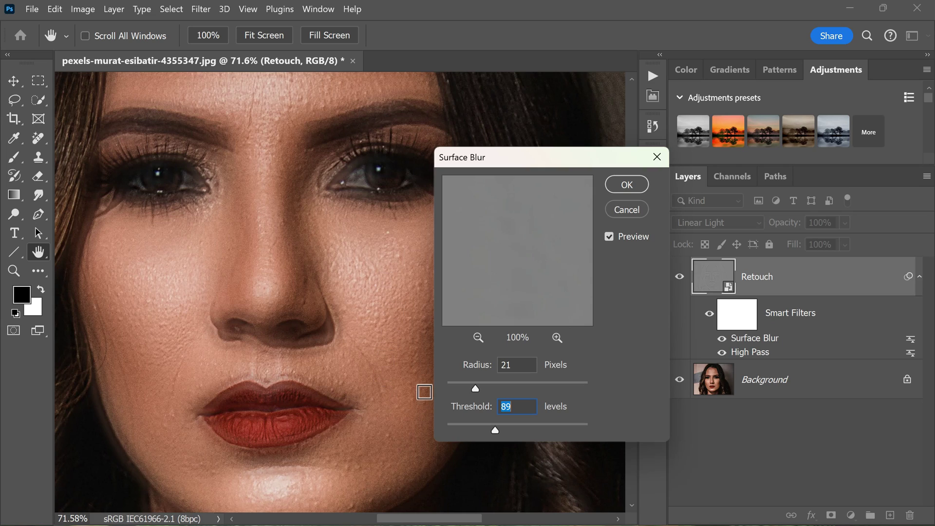
{"action": "left_click_drag", "start_coordinate": [475, 390], "coordinate": [462, 389]}
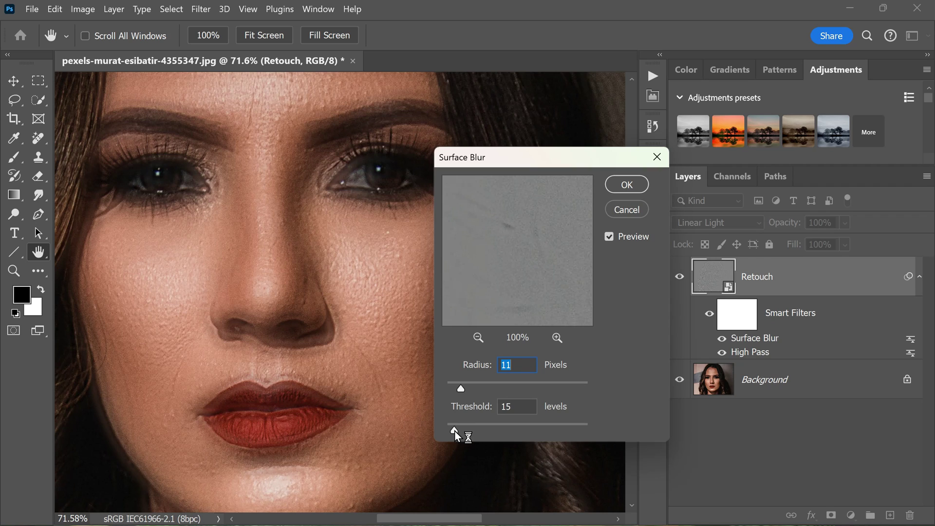
{"action": "left_click", "coordinate": [454, 428]}
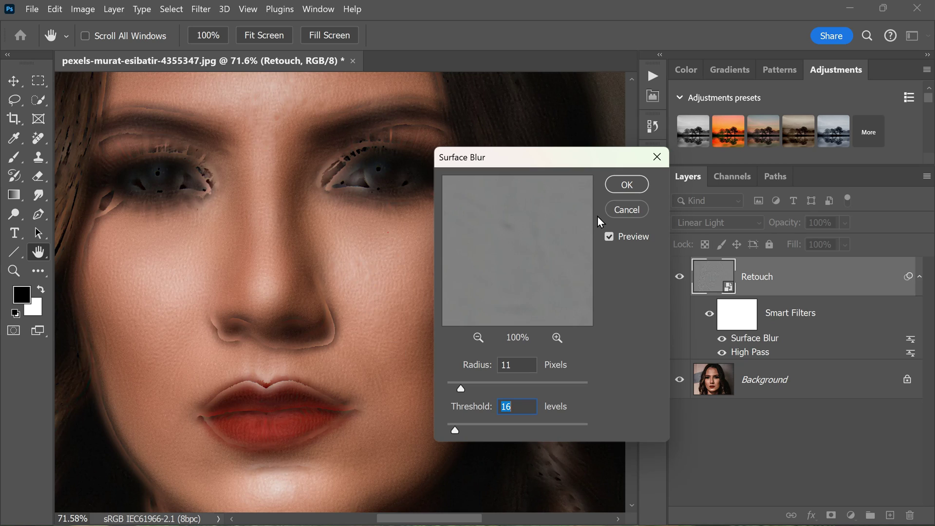
{"action": "left_click", "coordinate": [619, 185]}
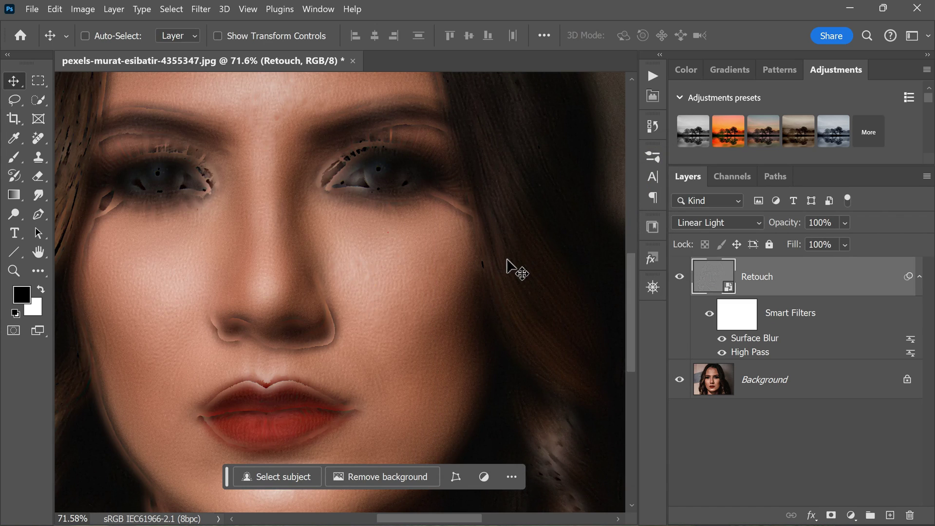
{"action": "left_click", "coordinate": [199, 10]}
- Apply Filter > Blur > Gaussian Blur to Retouch at a 1.5-pixel radius
{"action": "mouse_move", "coordinate": [309, 180]}
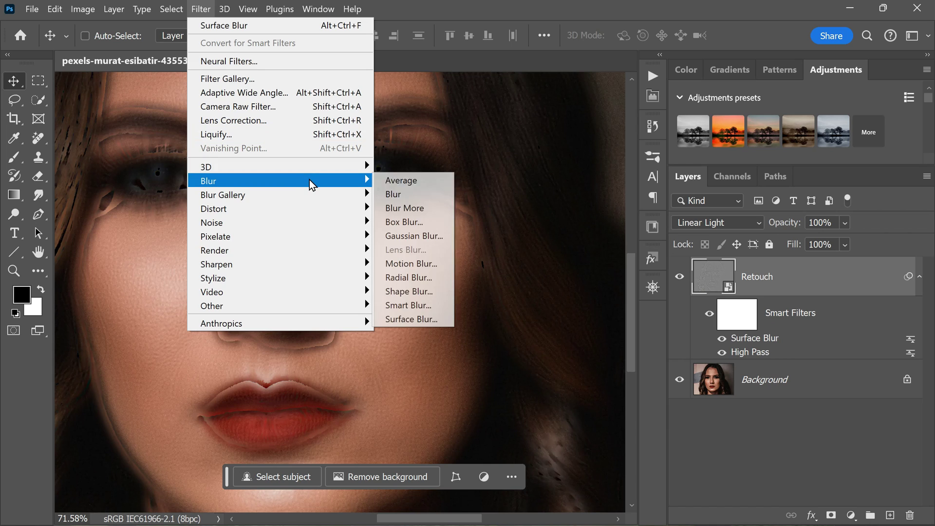
{"action": "left_click", "coordinate": [450, 237]}
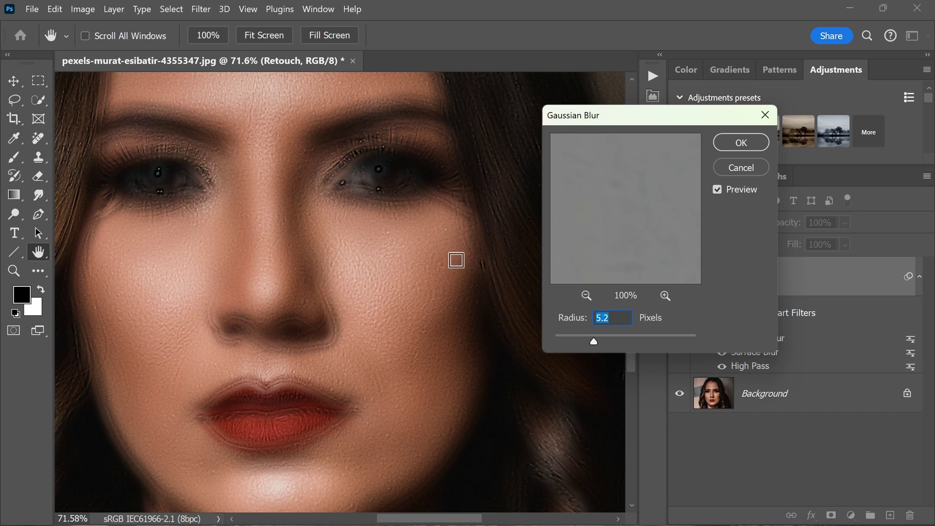
{"action": "left_click_drag", "start_coordinate": [612, 125], "coordinate": [525, 214]}
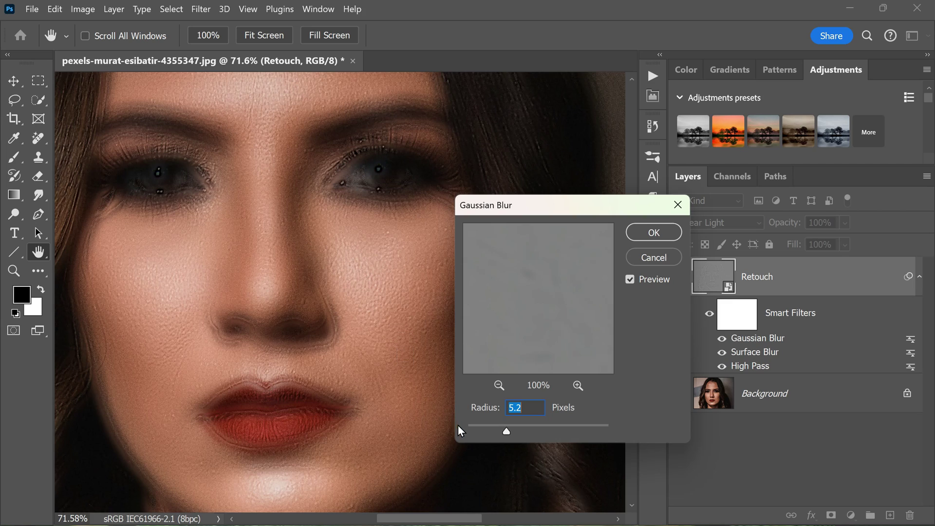
{"action": "left_click", "coordinate": [484, 430]}
{"action": "left_click_drag", "start_coordinate": [484, 430], "coordinate": [479, 429]}
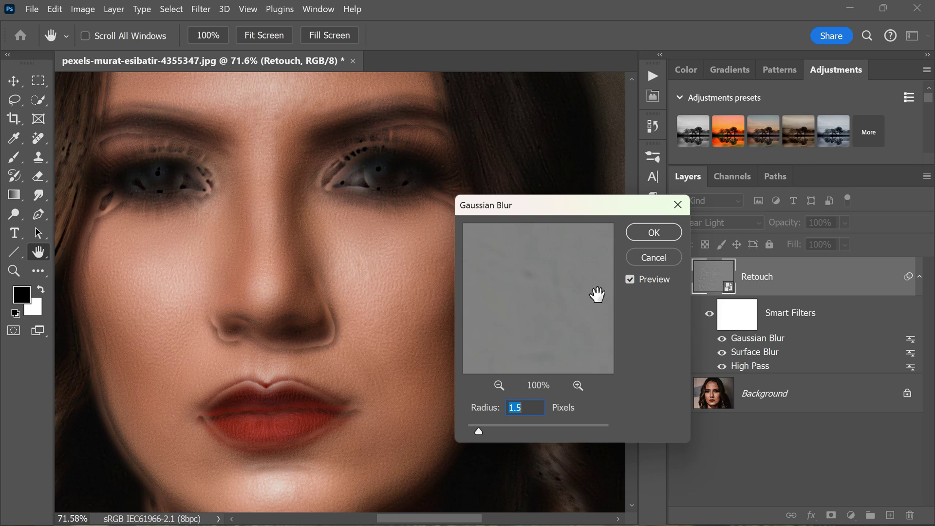
{"action": "left_click", "coordinate": [636, 232]}
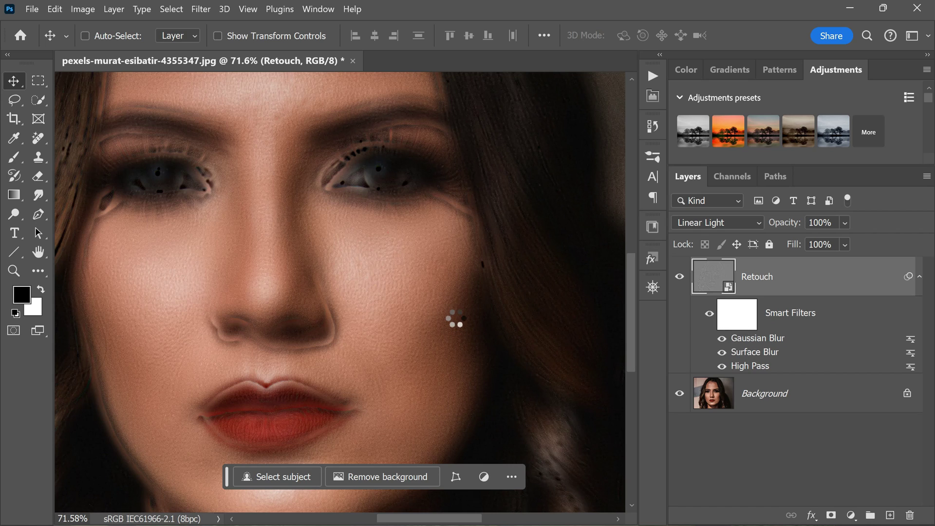
{"action": "mouse_move", "coordinate": [477, 431]}
{"action": "left_mouse_down"}
{"action": "mouse_move", "coordinate": [510, 428]}
{"action": "mouse_move", "coordinate": [479, 432]}
{"action": "left_mouse_up"}
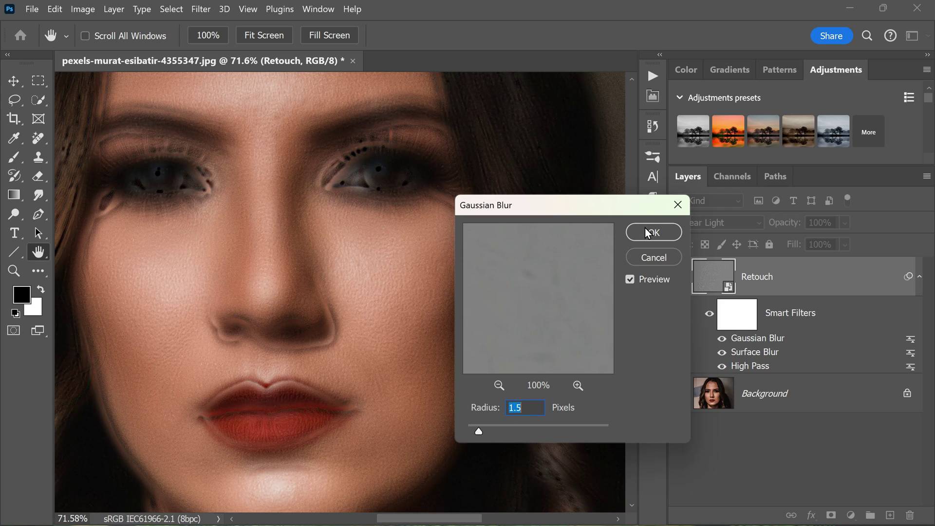
{"action": "left_click", "coordinate": [647, 232]}
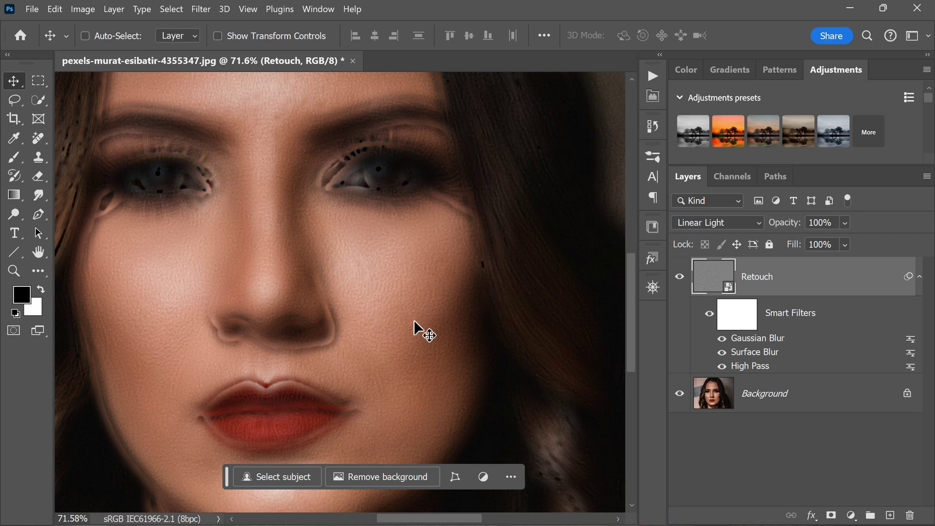
{"action": "scroll", "coordinate": [418, 329], "scroll_direction": "down", "scroll_amount": 1}
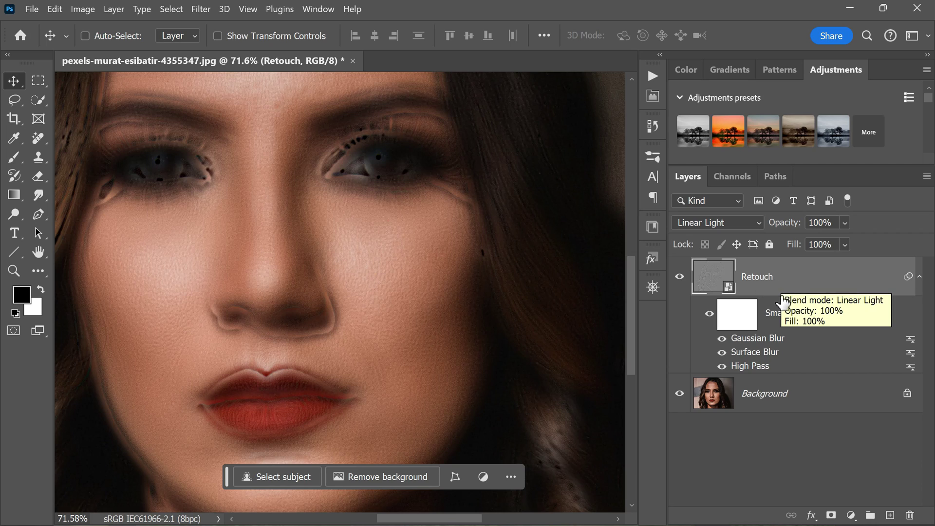
- Add a black hide-all mask to the Retouch layer and target the mask for painting
{"action": "left_click", "coordinate": [831, 516], "text": "alt"}
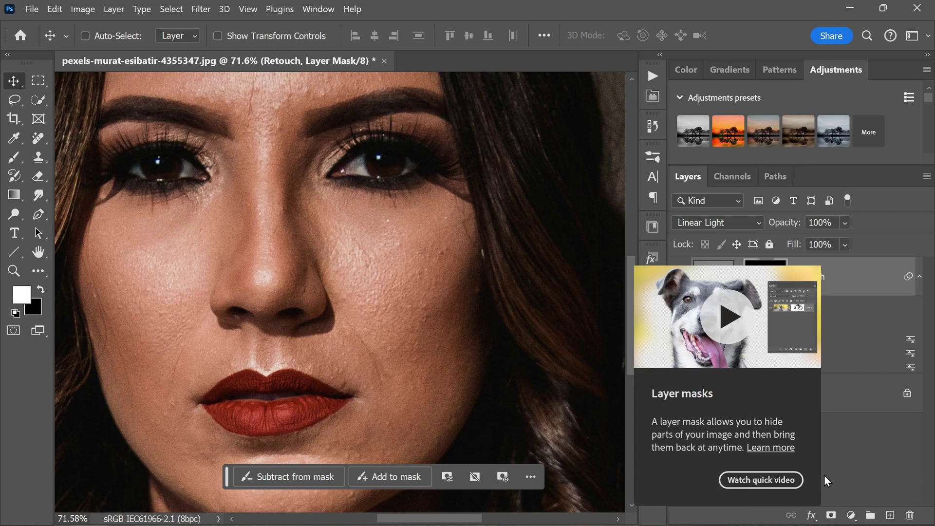
{"action": "left_click", "coordinate": [841, 455]}
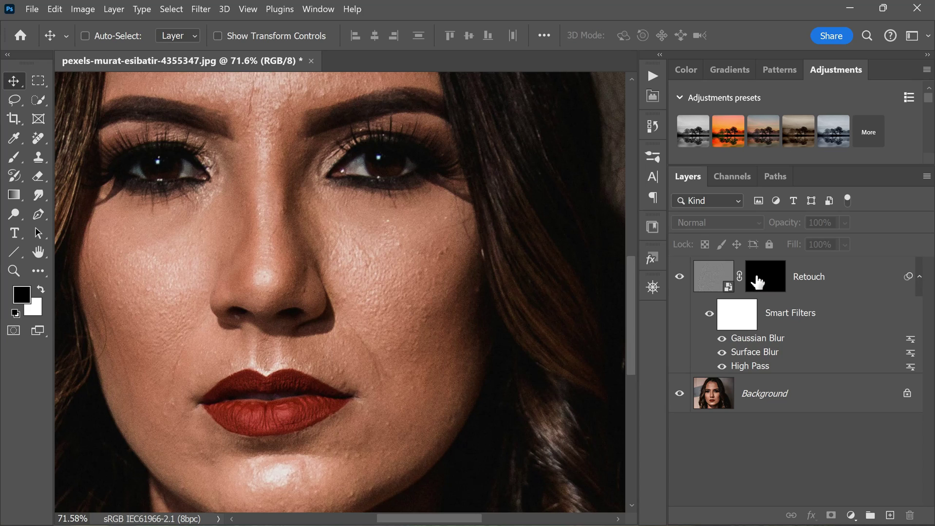
{"action": "left_click", "coordinate": [774, 286]}
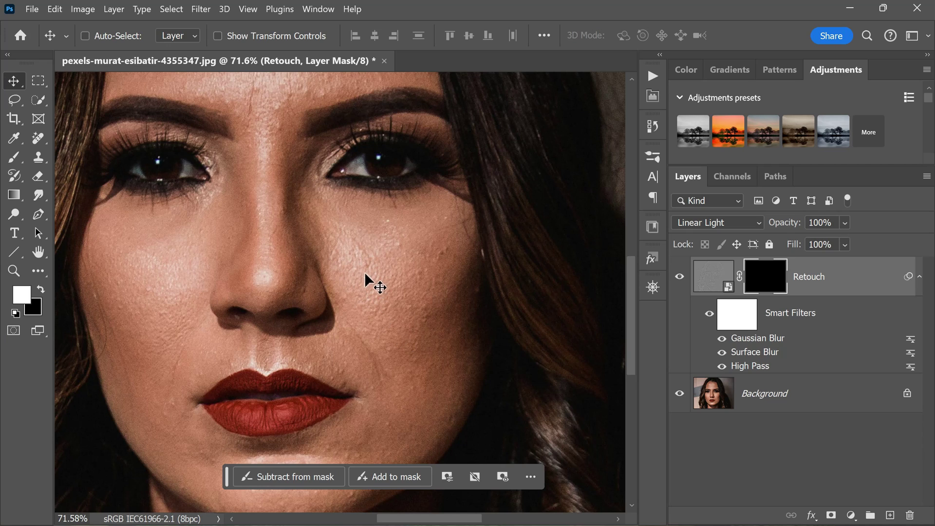
- Set up the Brush Tool as a 200 px Soft Round brush with a white foreground
{"action": "left_click", "coordinate": [16, 155]}
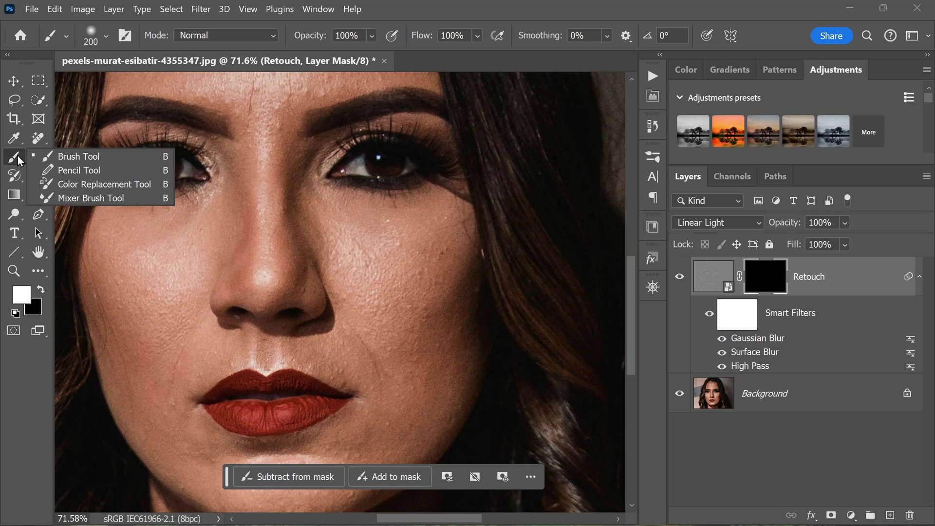
{"action": "left_click", "coordinate": [106, 156]}
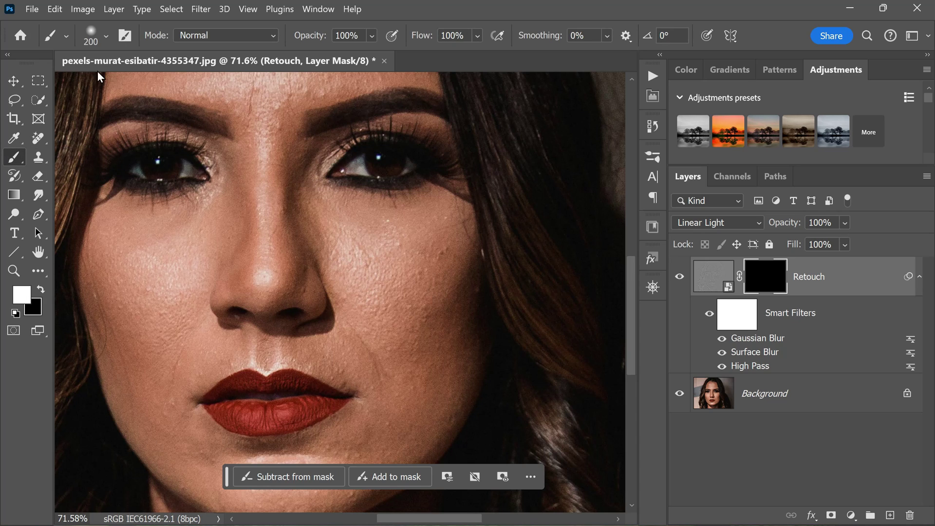
{"action": "left_click", "coordinate": [107, 38]}
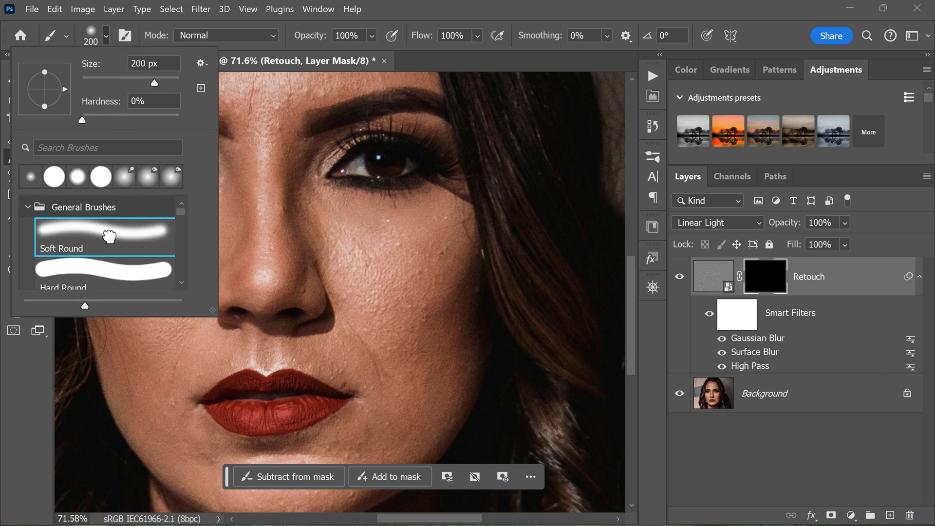
{"action": "left_click", "coordinate": [27, 370]}
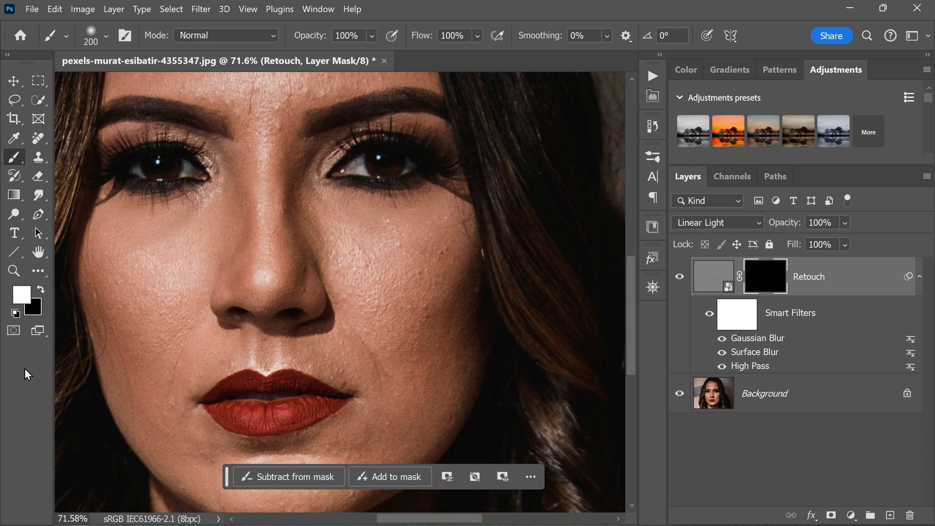
{"action": "left_click", "coordinate": [27, 297]}
- Paint white on the mask over the left and right cheeks, adjusting brush size and opacity
{"action": "scroll", "coordinate": [144, 258], "scroll_direction": "down", "scroll_amount": 2}
{"action": "mouse_move", "coordinate": [140, 237]}
{"action": "left_mouse_down"}
{"action": "mouse_move", "coordinate": [138, 279]}
{"action": "mouse_move", "coordinate": [137, 240]}
{"action": "mouse_move", "coordinate": [137, 282]}
{"action": "mouse_move", "coordinate": [157, 277]}
{"action": "mouse_move", "coordinate": [172, 240]}
{"action": "mouse_move", "coordinate": [158, 366]}
{"action": "mouse_move", "coordinate": [162, 268]}
{"action": "mouse_move", "coordinate": [124, 224]}
{"action": "mouse_move", "coordinate": [138, 212]}
{"action": "mouse_move", "coordinate": [194, 200]}
{"action": "mouse_move", "coordinate": [182, 249]}
{"action": "mouse_move", "coordinate": [127, 274]}
{"action": "mouse_move", "coordinate": [149, 294]}
{"action": "mouse_move", "coordinate": [154, 267]}
{"action": "left_mouse_up"}
{"action": "scroll", "coordinate": [205, 266], "scroll_direction": "down", "scroll_amount": 1}
{"action": "mouse_move", "coordinate": [385, 228]}
{"action": "left_mouse_down"}
{"action": "mouse_move", "coordinate": [373, 262]}
{"action": "mouse_move", "coordinate": [388, 228]}
{"action": "mouse_move", "coordinate": [412, 237]}
{"action": "mouse_move", "coordinate": [436, 224]}
{"action": "mouse_move", "coordinate": [423, 346]}
{"action": "mouse_move", "coordinate": [436, 381]}
{"action": "mouse_move", "coordinate": [444, 316]}
{"action": "mouse_move", "coordinate": [414, 289]}
{"action": "mouse_move", "coordinate": [388, 297]}
{"action": "mouse_move", "coordinate": [390, 340]}
{"action": "mouse_move", "coordinate": [382, 259]}
{"action": "mouse_move", "coordinate": [342, 201]}
{"action": "mouse_move", "coordinate": [392, 223]}
{"action": "mouse_move", "coordinate": [386, 251]}
{"action": "left_mouse_up"}
{"action": "key", "text": "bracketright"}
{"action": "key", "text": "bracketright"}
{"action": "key", "text": "bracketright"}
{"action": "key", "text": "bracketright"}
{"action": "key", "text": "bracketright"}
{"action": "key", "text": "bracketright"}
{"action": "key", "text": "bracketright"}
{"action": "key", "text": "bracketleft"}
{"action": "key", "text": "bracketleft"}
{"action": "key", "text": "bracketleft"}
{"action": "key", "text": "bracketleft"}
{"action": "key", "text": "bracketleft"}
{"action": "key", "text": "bracketleft"}
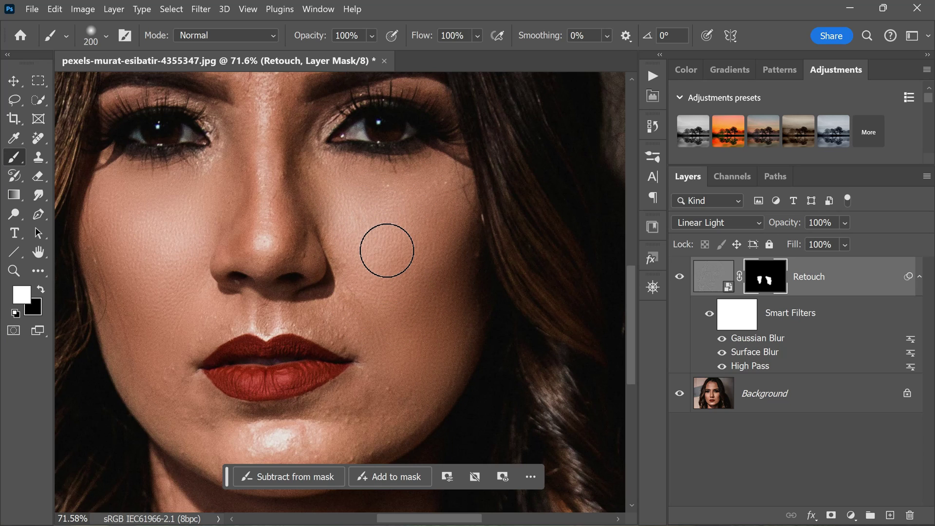
{"action": "mouse_move", "coordinate": [308, 39]}
{"action": "left_mouse_down"}
{"action": "mouse_move", "coordinate": [292, 39]}
{"action": "mouse_move", "coordinate": [322, 46]}
{"action": "left_mouse_up"}
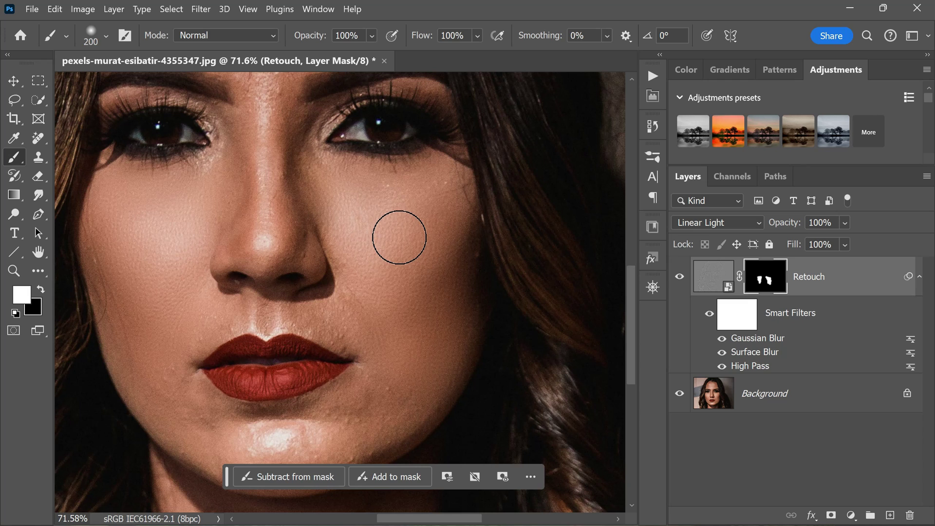
- Paint smoothing onto the forehead and lower face, shrinking the brush for the eye area
{"action": "scroll", "coordinate": [390, 234], "scroll_direction": "down", "scroll_amount": 2}
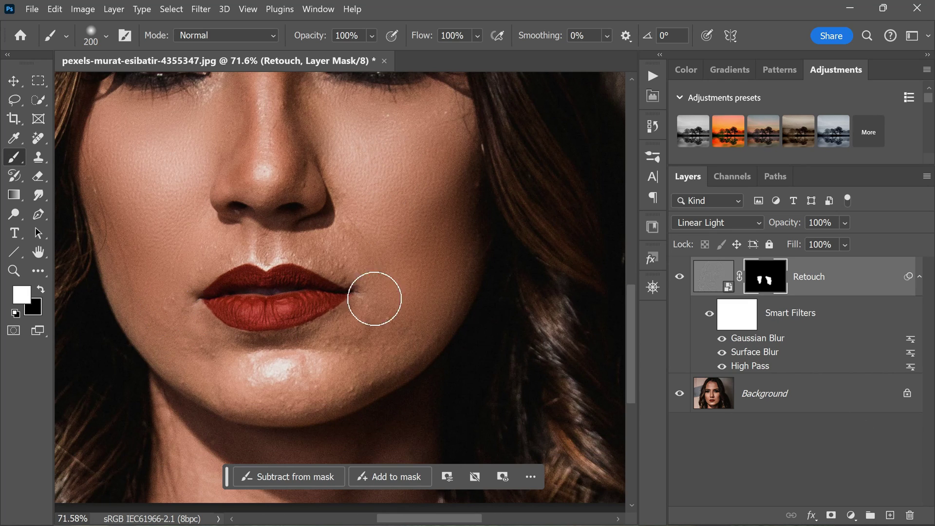
{"action": "scroll", "coordinate": [271, 250], "scroll_direction": "up", "scroll_amount": 8}
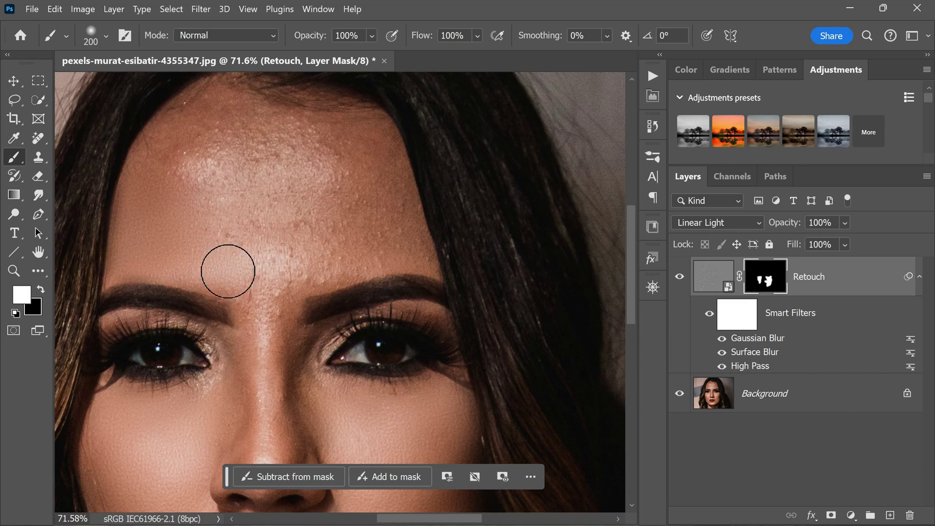
{"action": "mouse_move", "coordinate": [312, 256]}
{"action": "left_mouse_down"}
{"action": "mouse_move", "coordinate": [270, 138]}
{"action": "mouse_move", "coordinate": [381, 192]}
{"action": "mouse_move", "coordinate": [355, 223]}
{"action": "mouse_move", "coordinate": [232, 139]}
{"action": "left_mouse_up"}
{"action": "scroll", "coordinate": [257, 307], "scroll_direction": "down", "scroll_amount": 4}
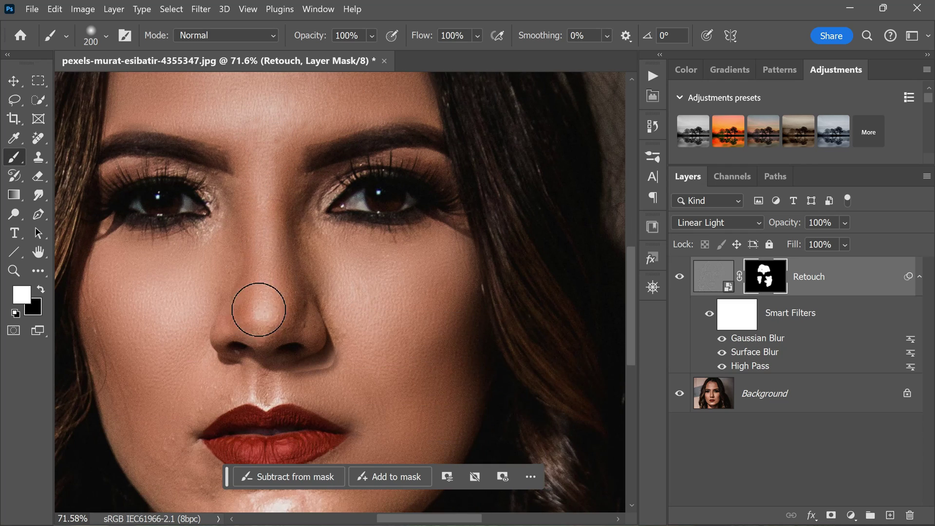
{"action": "scroll", "coordinate": [209, 147], "scroll_direction": "down", "scroll_amount": 3}
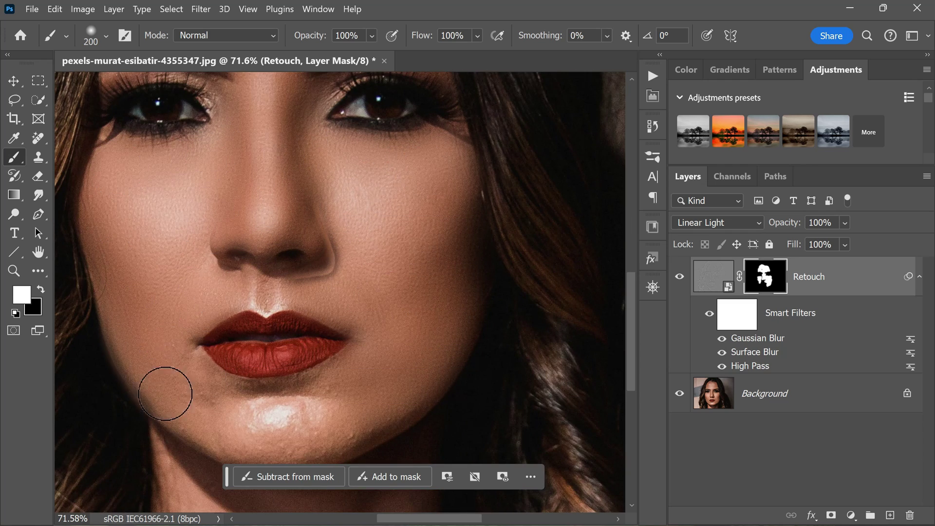
{"action": "scroll", "coordinate": [408, 329], "scroll_direction": "down", "scroll_amount": 5}
{"action": "left_click_drag", "start_coordinate": [150, 309], "coordinate": [174, 307]}
{"action": "scroll", "coordinate": [173, 307], "scroll_direction": "up", "scroll_amount": 2}
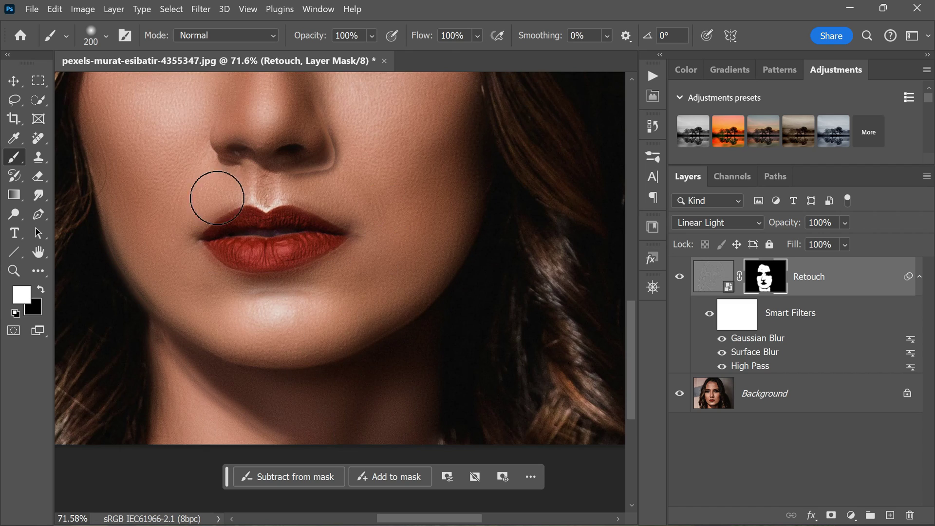
{"action": "scroll", "coordinate": [215, 198], "scroll_direction": "up", "scroll_amount": 2}
{"action": "key", "text": "bracketleft"}
{"action": "key", "text": "bracketleft"}
{"action": "key", "text": "bracketleft"}
{"action": "scroll", "coordinate": [259, 203], "scroll_direction": "up", "scroll_amount": 5}
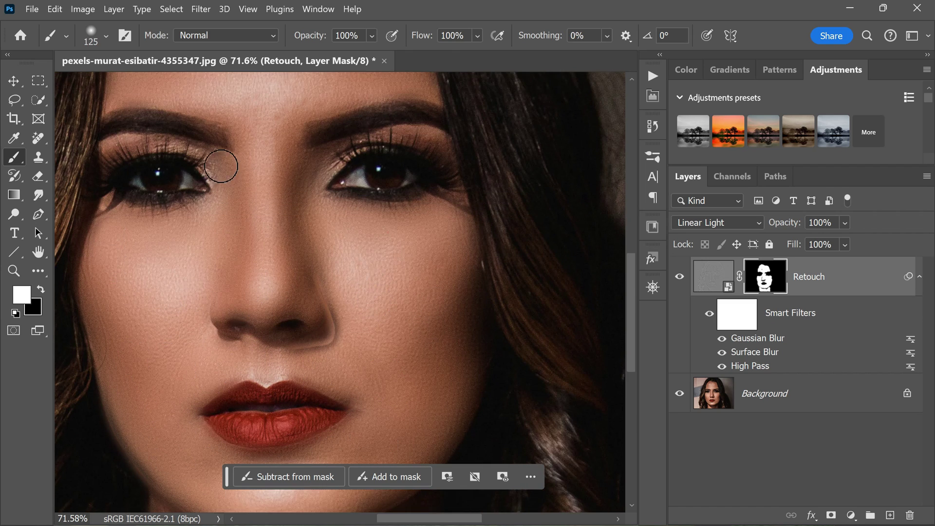
{"action": "key", "text": "bracketleft"}
{"action": "key", "text": "bracketleft"}
{"action": "key", "text": "bracketleft"}
{"action": "key", "text": "bracketleft"}
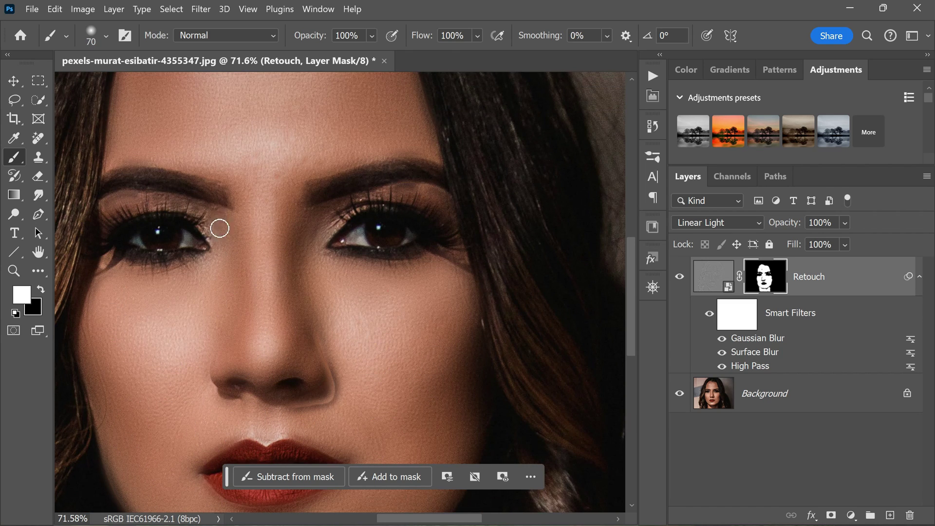
{"action": "scroll", "coordinate": [291, 113], "scroll_direction": "up", "scroll_amount": 2}
{"action": "scroll", "coordinate": [309, 146], "scroll_direction": "down", "scroll_amount": 3}
{"action": "scroll", "coordinate": [285, 272], "scroll_direction": "up", "scroll_amount": 4}
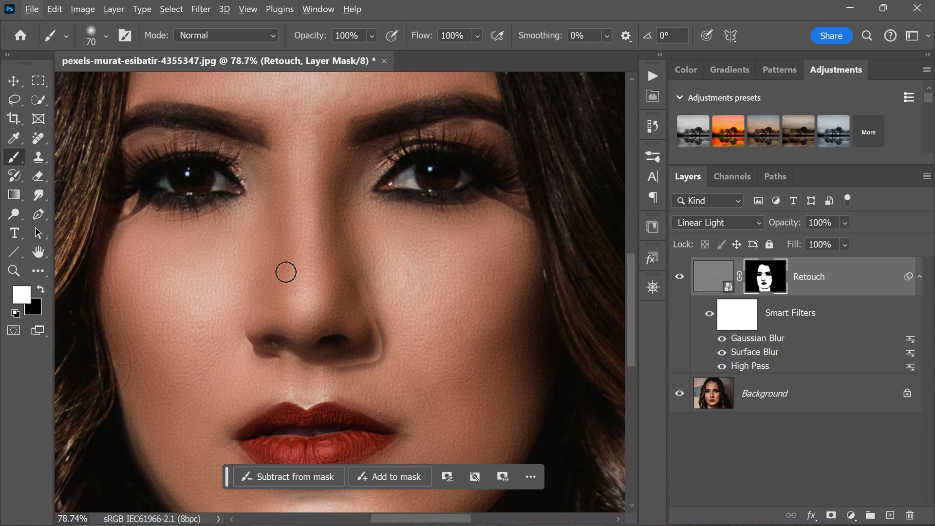
- View the mask alone, paint white over the grey patch by the nostril, then return to the photo
{"action": "left_click", "coordinate": [767, 281], "text": "alt"}
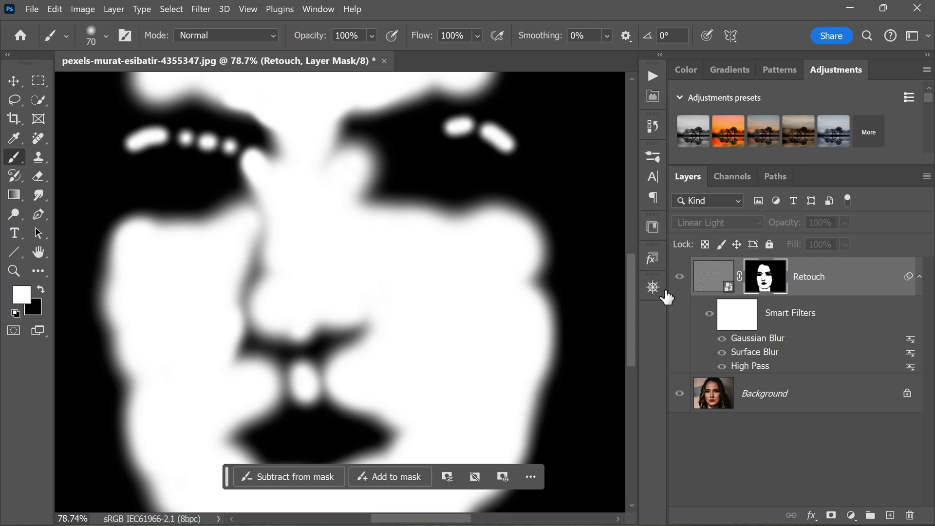
{"action": "mouse_move", "coordinate": [240, 359]}
{"action": "left_mouse_down"}
{"action": "mouse_move", "coordinate": [236, 344]}
{"action": "mouse_move", "coordinate": [239, 362]}
{"action": "left_mouse_up"}
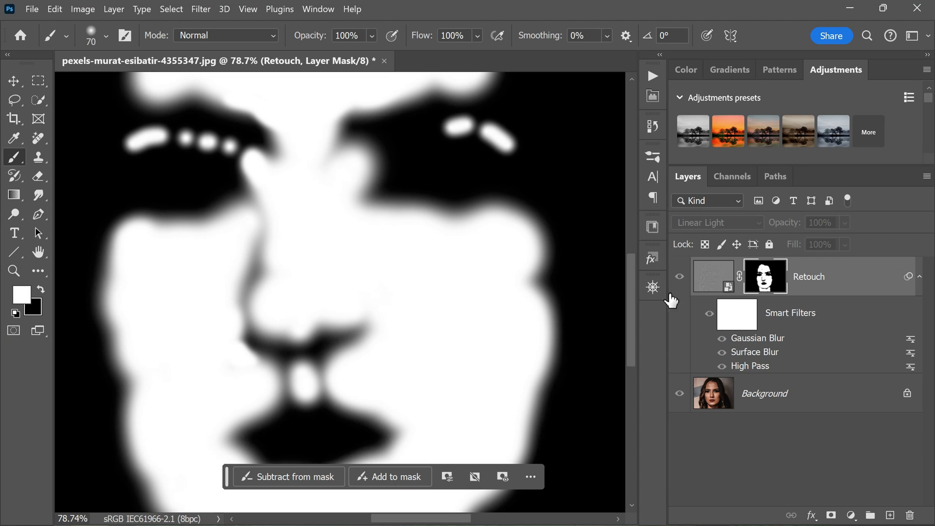
{"action": "left_click", "coordinate": [769, 286], "text": "alt"}
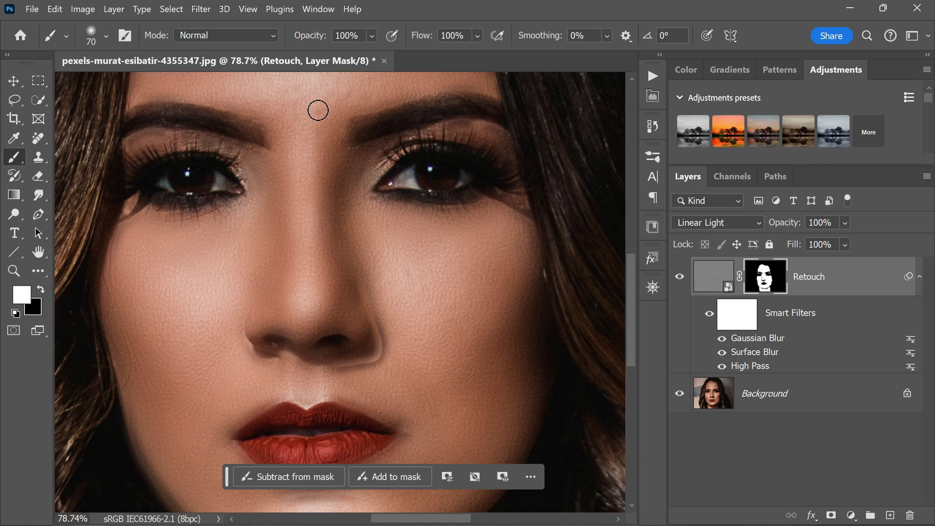
{"action": "scroll", "coordinate": [323, 139], "scroll_direction": "down", "scroll_amount": 3}
{"action": "scroll", "coordinate": [341, 281], "scroll_direction": "up", "scroll_amount": 3}
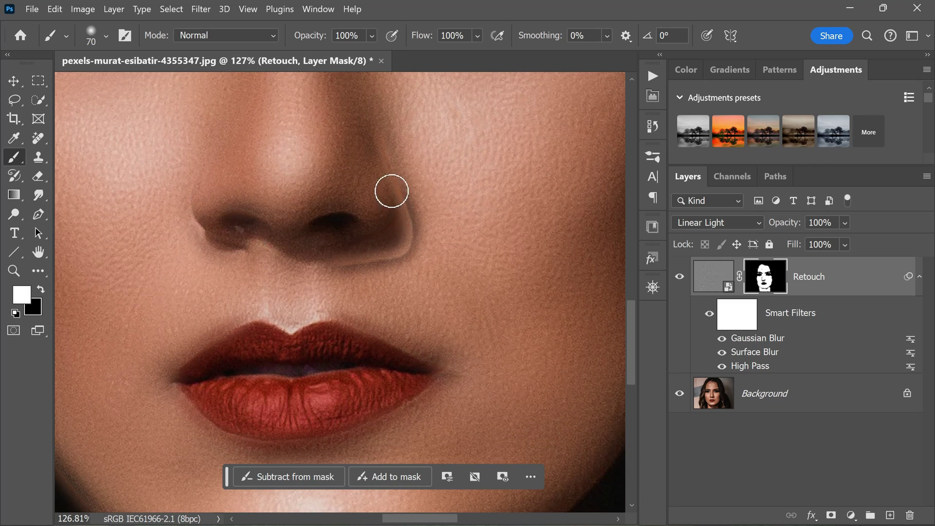
{"action": "scroll", "coordinate": [409, 292], "scroll_direction": "down", "scroll_amount": 4}
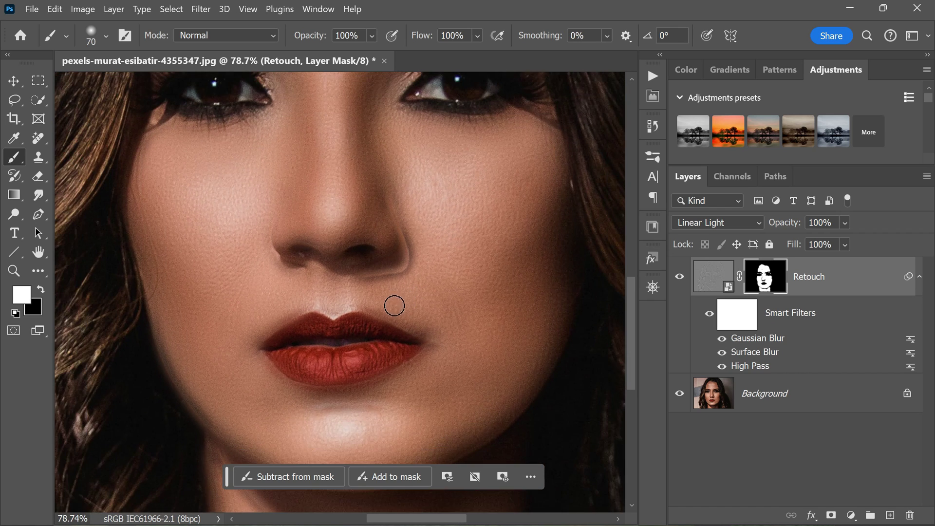
{"action": "scroll", "coordinate": [356, 324], "scroll_direction": "up", "scroll_amount": 2}
{"action": "scroll", "coordinate": [282, 198], "scroll_direction": "up", "scroll_amount": 2}
{"action": "scroll", "coordinate": [355, 118], "scroll_direction": "up", "scroll_amount": 1}
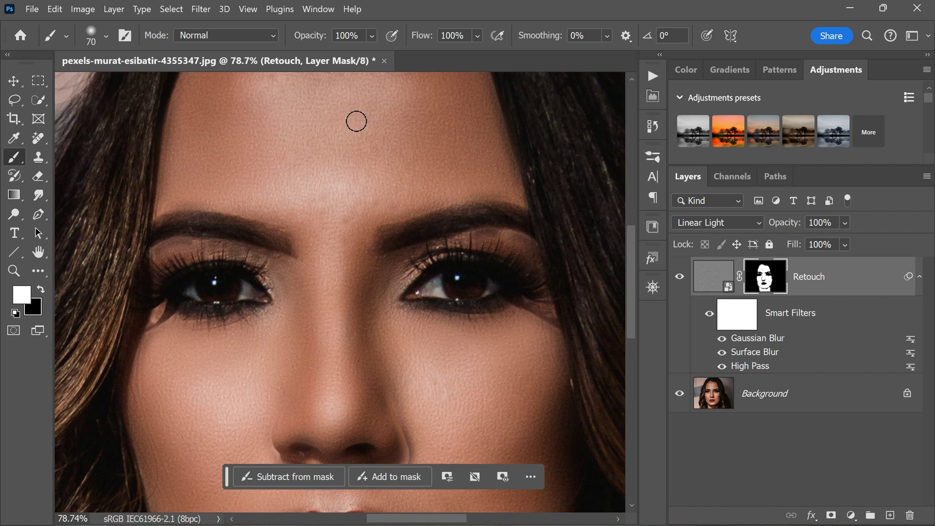
{"action": "scroll", "coordinate": [370, 259], "scroll_direction": "down", "scroll_amount": 1}
{"action": "scroll", "coordinate": [355, 251], "scroll_direction": "down", "scroll_amount": 3}
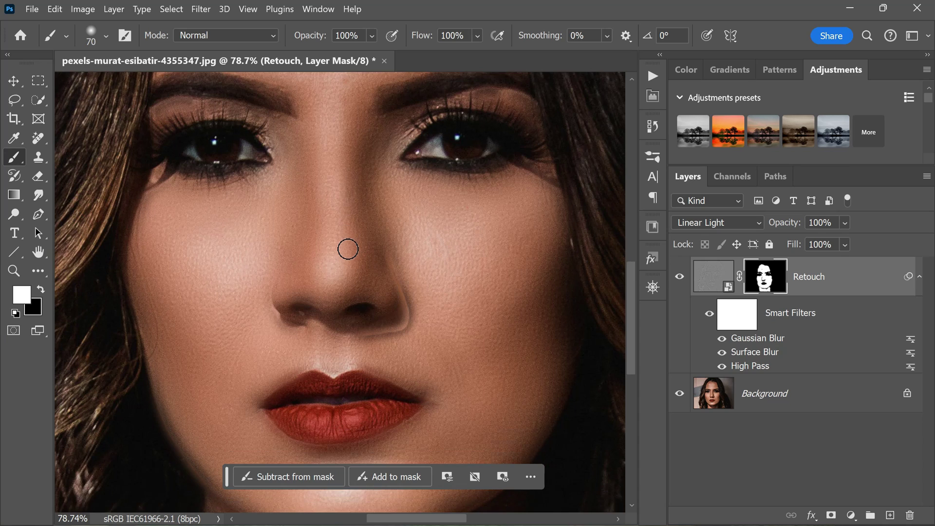
{"action": "scroll", "coordinate": [451, 334], "scroll_direction": "down", "scroll_amount": 1}
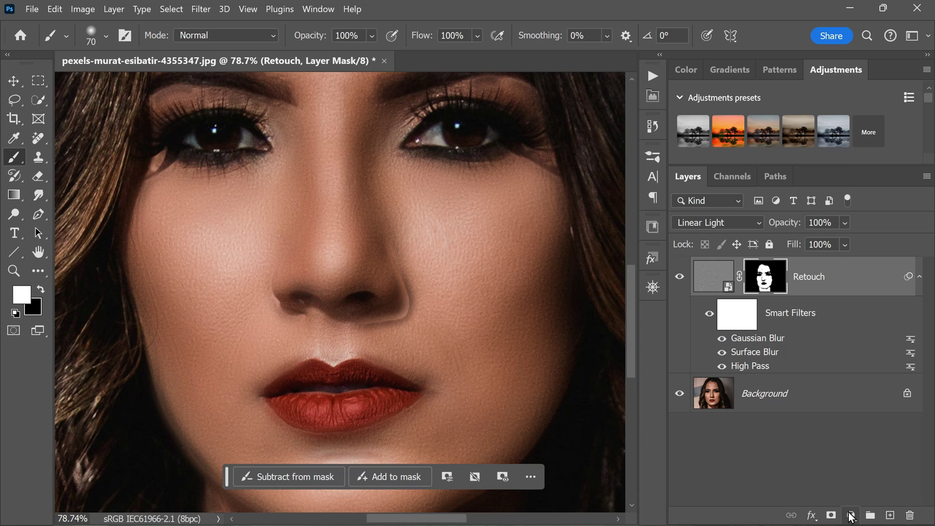
- Create a default Levels 1 adjustment layer from the Layers panel's adjustment button
{"action": "left_click", "coordinate": [850, 516]}
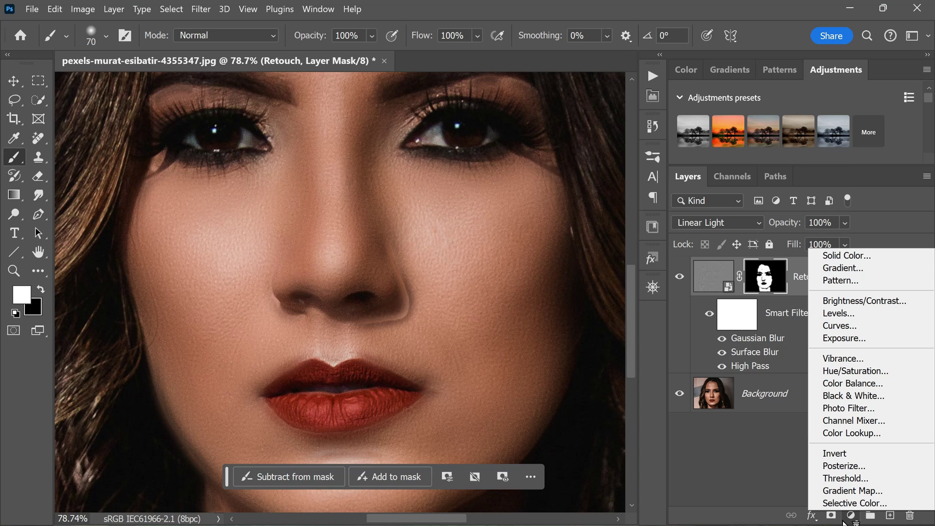
{"action": "left_click", "coordinate": [866, 314]}
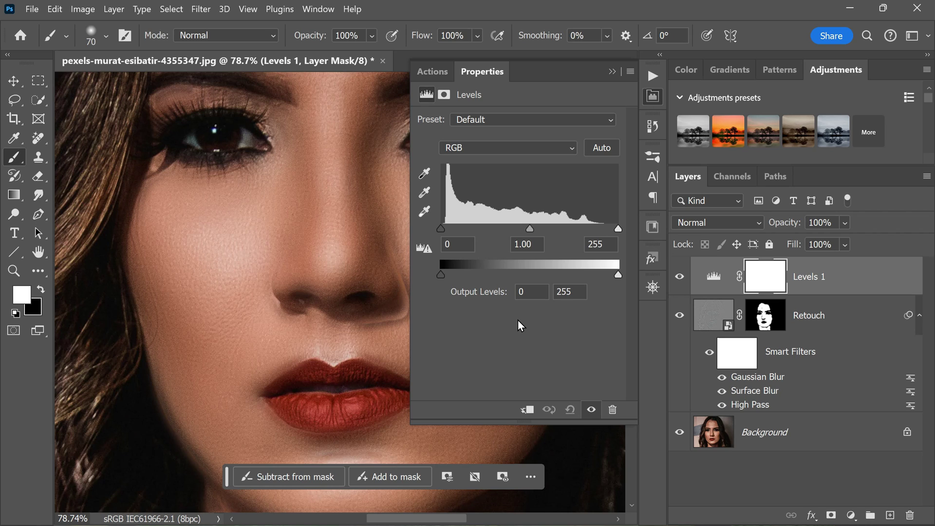
{"action": "left_click_drag", "start_coordinate": [414, 520], "coordinate": [435, 519]}
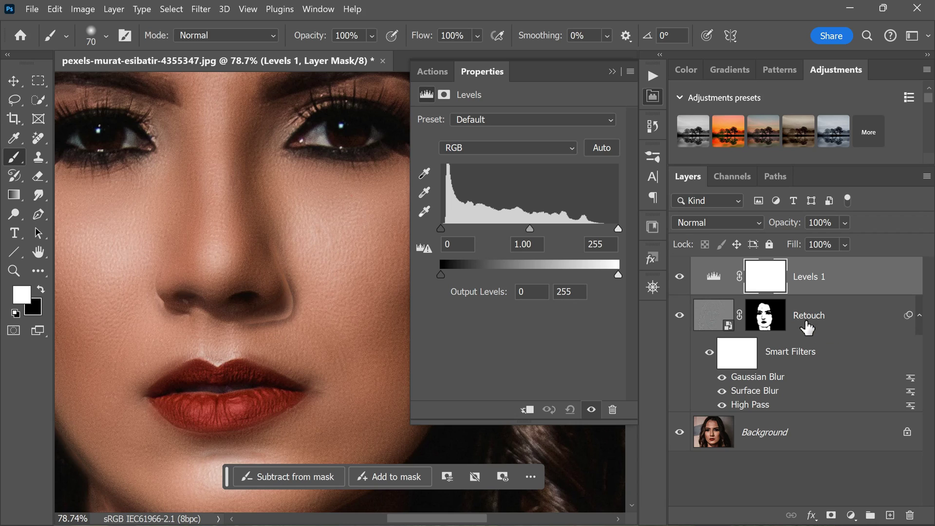
- Clip Levels 1 to Retouch and set its output levels to 64 and 192
{"action": "left_click", "coordinate": [808, 294], "text": "alt"}
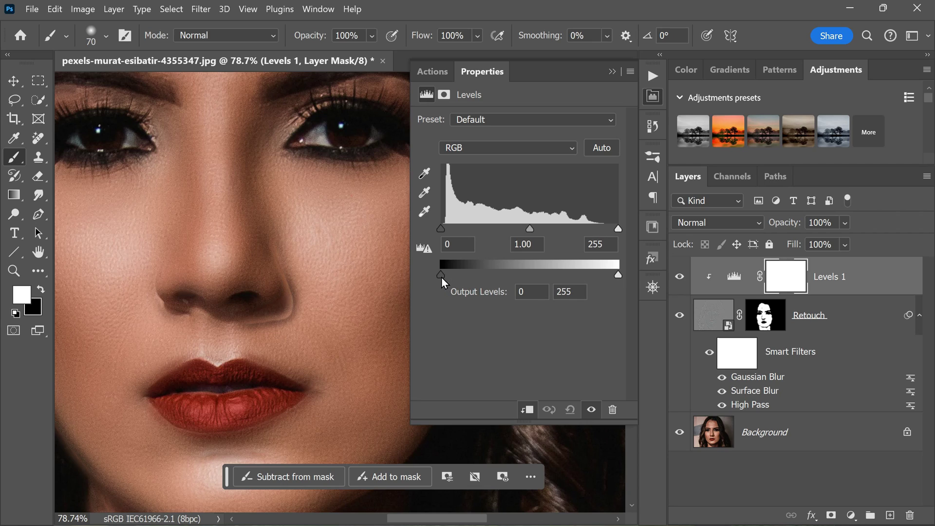
{"action": "left_click_drag", "start_coordinate": [441, 276], "coordinate": [484, 285]}
{"action": "left_click_drag", "start_coordinate": [433, 520], "coordinate": [421, 519]}
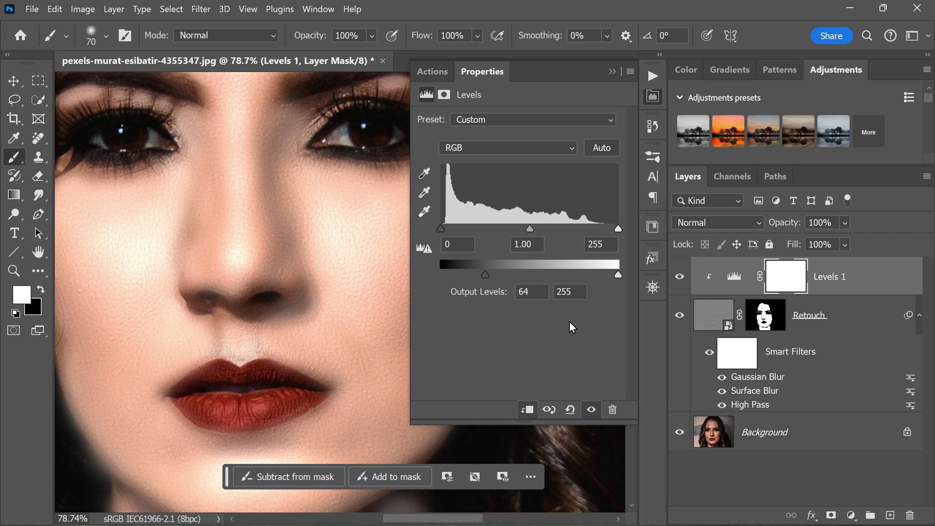
{"action": "left_click_drag", "start_coordinate": [618, 276], "coordinate": [574, 298]}
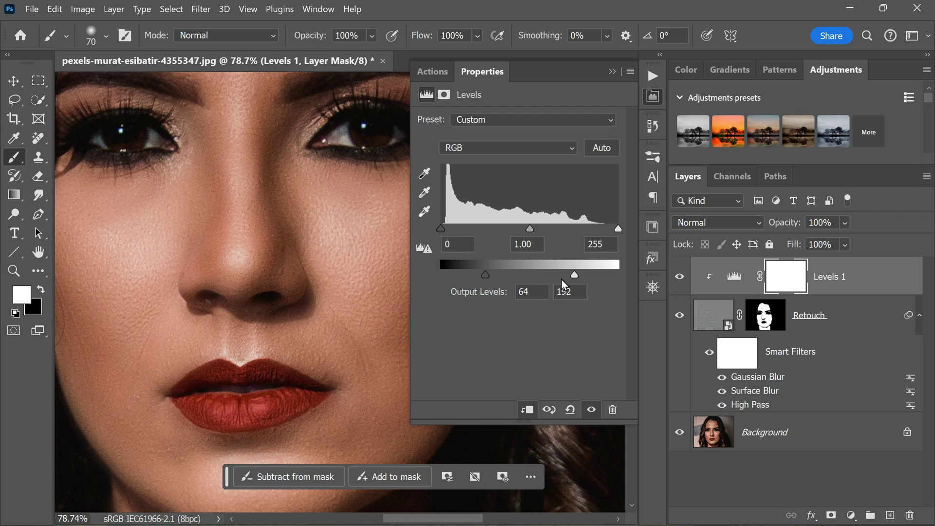
- Collapse the Levels properties panel so the full portrait is visible
{"action": "scroll", "coordinate": [283, 243], "scroll_direction": "down", "scroll_amount": 3}
{"action": "scroll", "coordinate": [274, 251], "scroll_direction": "up", "scroll_amount": 2}
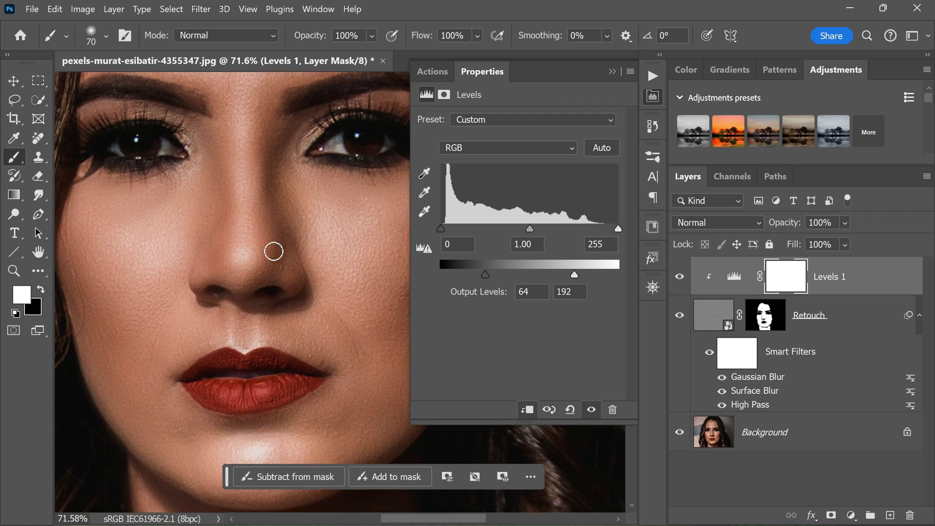
{"action": "scroll", "coordinate": [274, 251], "scroll_direction": "up", "scroll_amount": 2}
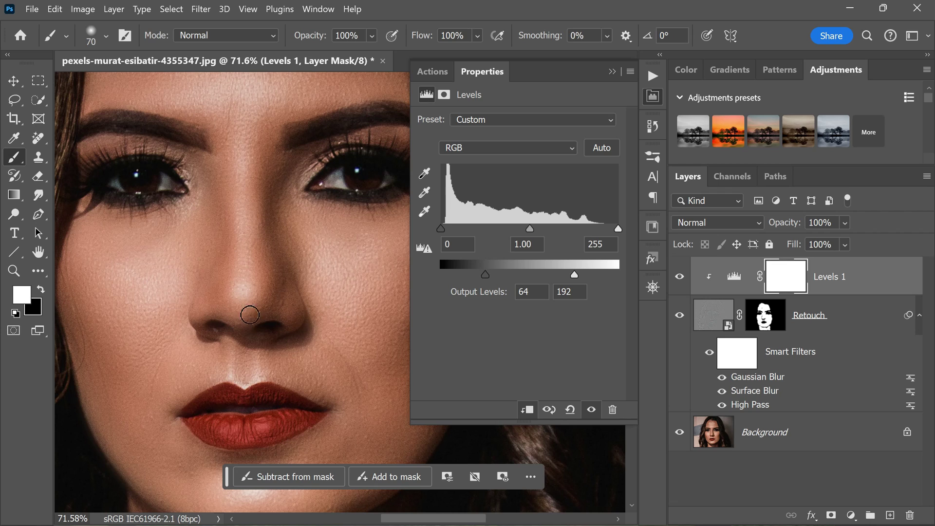
{"action": "left_click", "coordinate": [612, 72]}
{"action": "scroll", "coordinate": [433, 249], "scroll_direction": "down", "scroll_amount": 1}
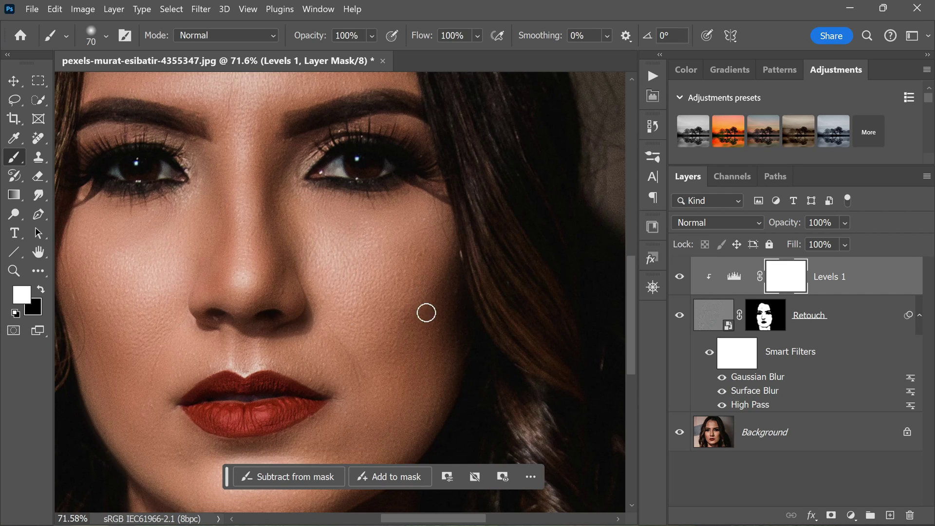
- Toggle Levels 1 visibility repeatedly to compare the skin, ending with it shown
{"action": "left_click", "coordinate": [679, 282]}
{"action": "left_click", "coordinate": [679, 283]}
{"action": "left_click", "coordinate": [680, 282]}
{"action": "left_click", "coordinate": [679, 279]}
{"action": "left_click", "coordinate": [680, 280]}
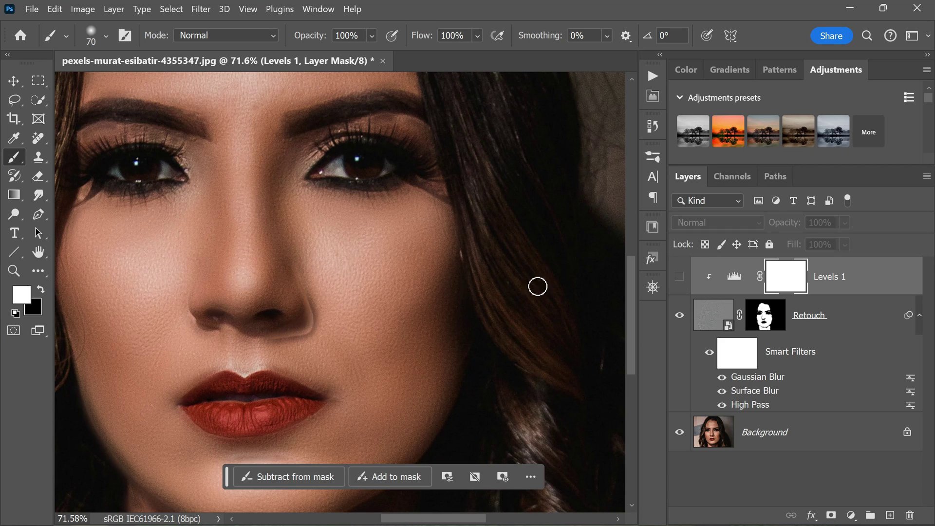
{"action": "left_click", "coordinate": [679, 280]}
- Recheck the skin by hiding Levels 1 once more, then showing it again
{"action": "left_click_drag", "start_coordinate": [441, 518], "coordinate": [420, 522]}
{"action": "scroll", "coordinate": [407, 432], "scroll_direction": "right", "scroll_amount": 3}
{"action": "scroll", "coordinate": [428, 313], "scroll_direction": "up", "scroll_amount": 3}
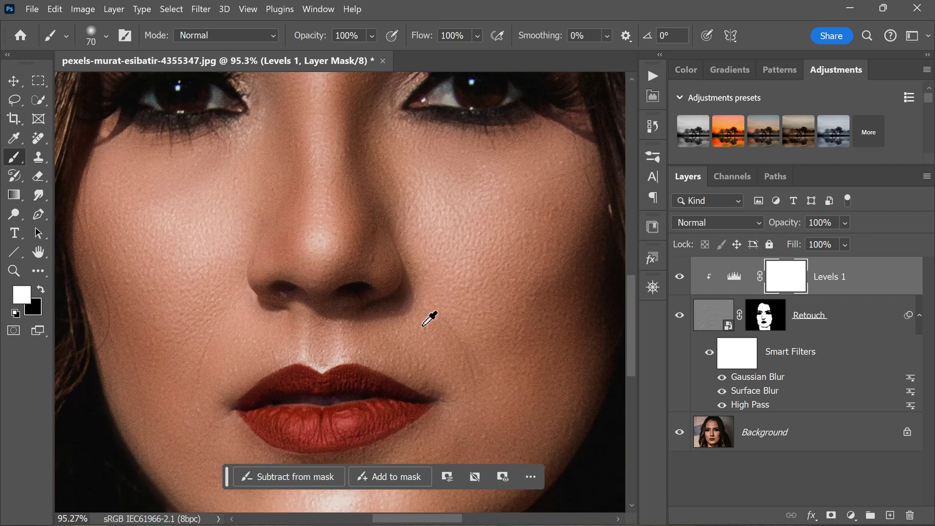
{"action": "left_click", "coordinate": [680, 277]}
{"action": "left_click", "coordinate": [680, 277]}
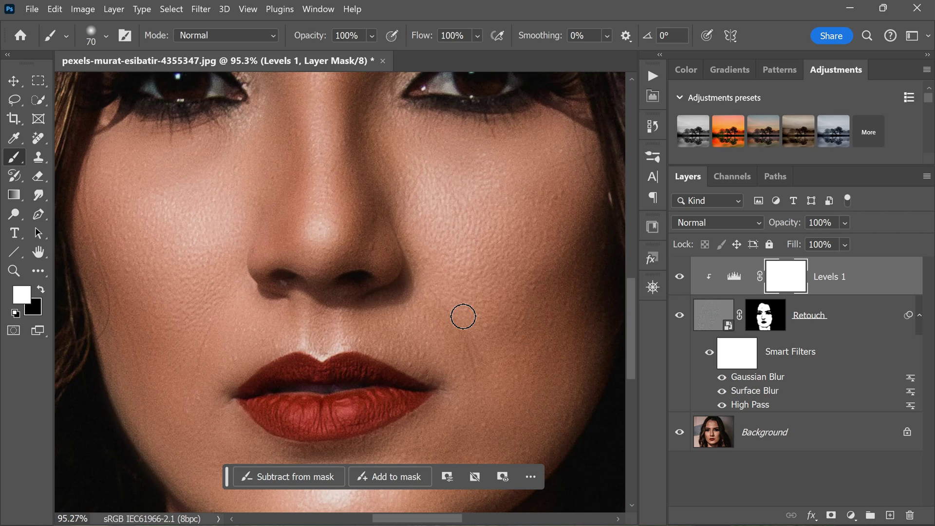
{"action": "scroll", "coordinate": [463, 316], "scroll_direction": "up", "scroll_amount": 5}
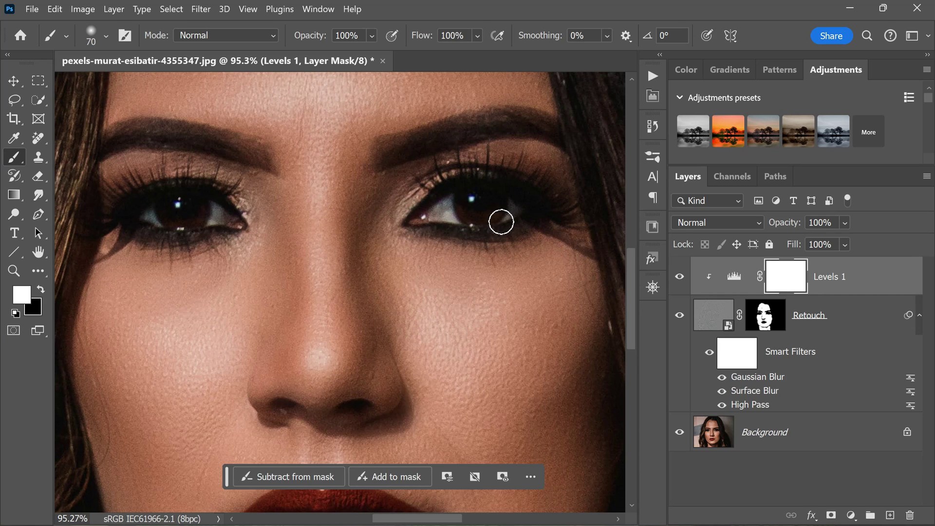
- Add a Curves adjustment layer and raise the RGB point from input 89 to output 162
{"action": "left_click", "coordinate": [852, 516]}
{"action": "left_click", "coordinate": [861, 335]}
{"action": "left_click_drag", "start_coordinate": [534, 234], "coordinate": [509, 216]}
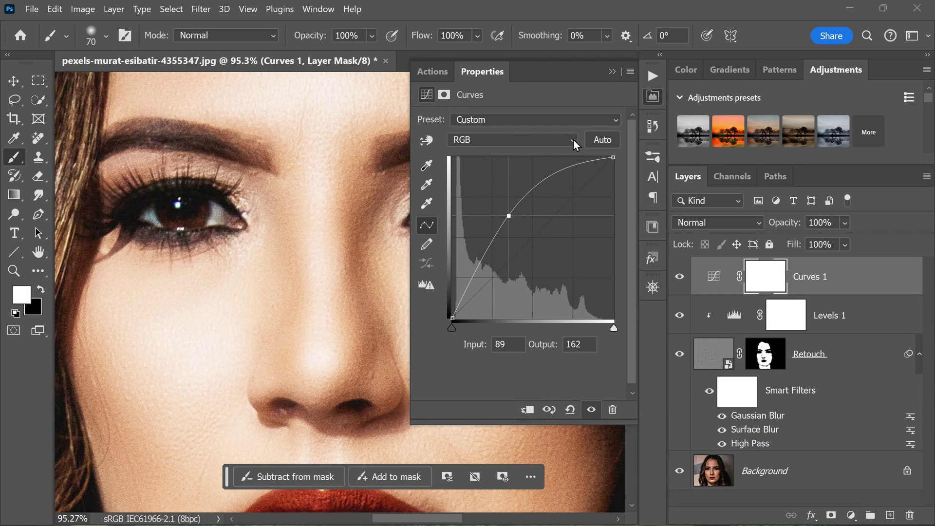
- Set Curves 1 to Lighten blend mode and select its layer mask
{"action": "left_click", "coordinate": [610, 73]}
{"action": "left_click", "coordinate": [743, 223]}
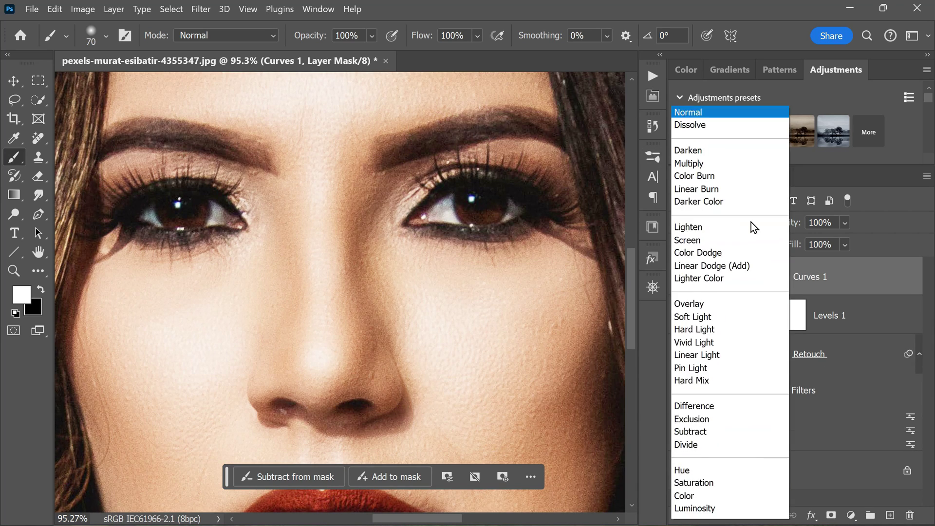
{"action": "left_click", "coordinate": [737, 230]}
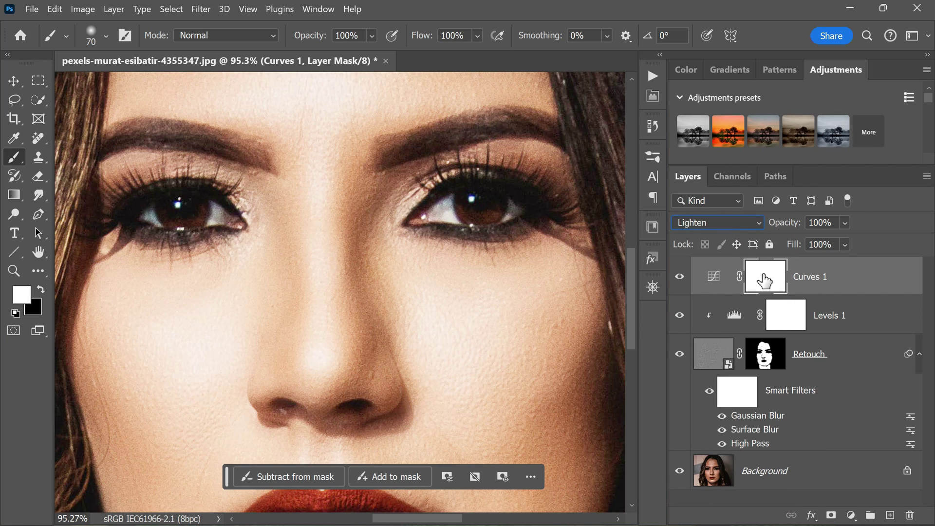
{"action": "left_click_drag", "start_coordinate": [765, 282], "coordinate": [764, 282]}
- Invert the Curves 1 mask to black and paint white over the left and right eyes
{"action": "key", "text": "ctrl+i"}
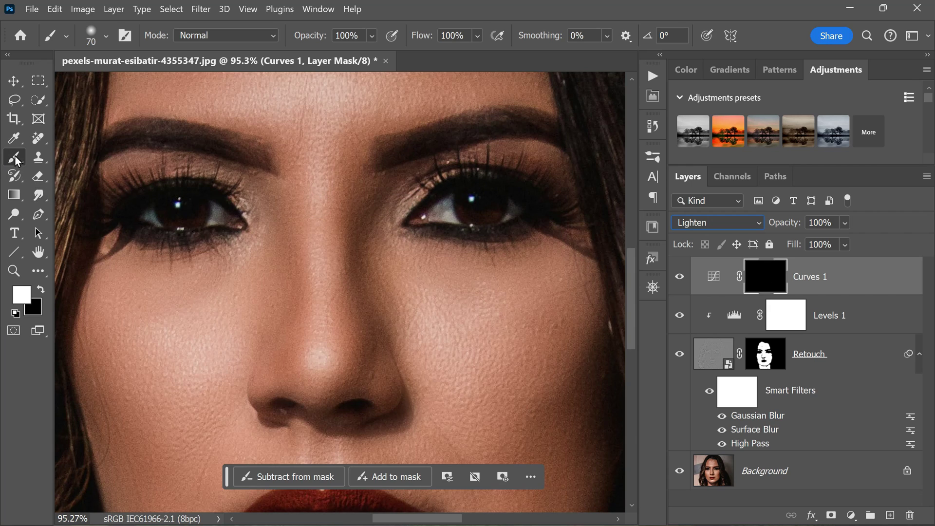
{"action": "left_click_drag", "start_coordinate": [146, 215], "coordinate": [213, 216]}
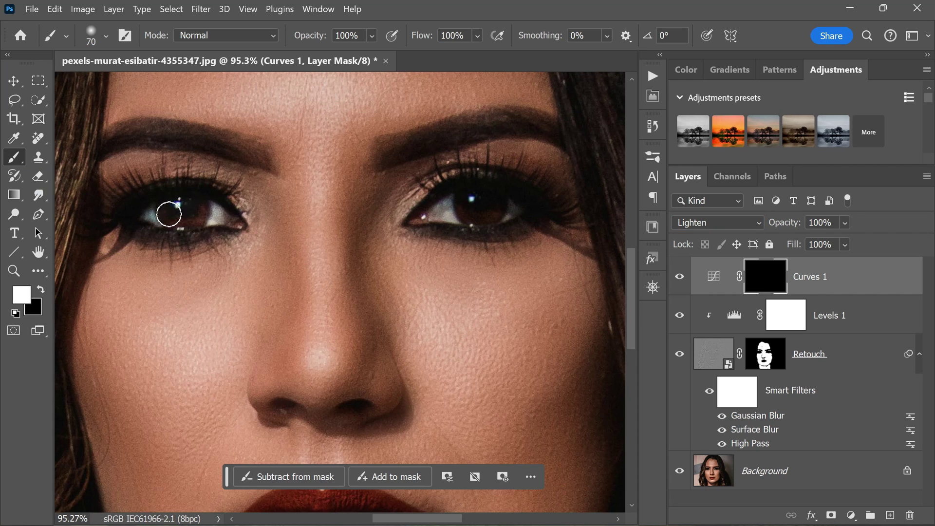
{"action": "mouse_move", "coordinate": [443, 209]}
{"action": "left_mouse_down"}
{"action": "mouse_move", "coordinate": [500, 205]}
{"action": "mouse_move", "coordinate": [466, 201]}
{"action": "mouse_move", "coordinate": [503, 205]}
{"action": "mouse_move", "coordinate": [457, 206]}
{"action": "mouse_move", "coordinate": [484, 200]}
{"action": "mouse_move", "coordinate": [491, 211]}
{"action": "mouse_move", "coordinate": [445, 210]}
{"action": "mouse_move", "coordinate": [478, 203]}
{"action": "mouse_move", "coordinate": [514, 212]}
{"action": "left_mouse_up"}
- Lower Curves 1 opacity to 60% and toggle the layer to compare the brightened eyes
{"action": "left_click_drag", "start_coordinate": [793, 225], "coordinate": [764, 234]}
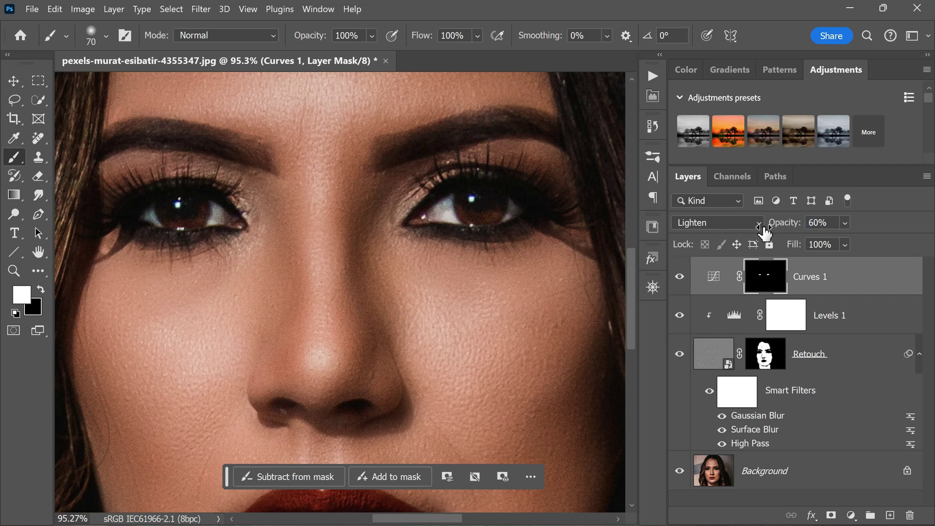
{"action": "left_click", "coordinate": [679, 276]}
{"action": "left_click", "coordinate": [680, 276]}
{"action": "scroll", "coordinate": [433, 190], "scroll_direction": "down", "scroll_amount": 2}
{"action": "scroll", "coordinate": [433, 189], "scroll_direction": "down", "scroll_amount": 2}
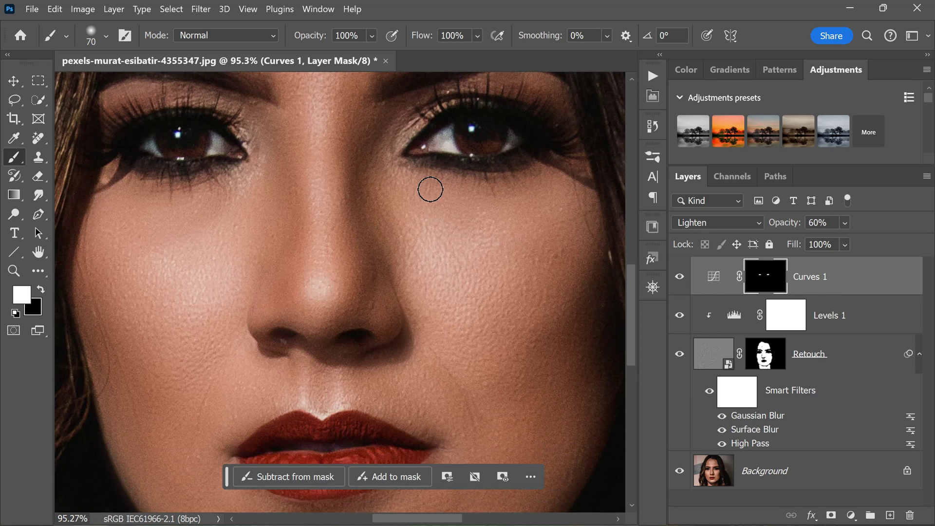
{"action": "scroll", "coordinate": [334, 225], "scroll_direction": "down", "scroll_amount": 1}
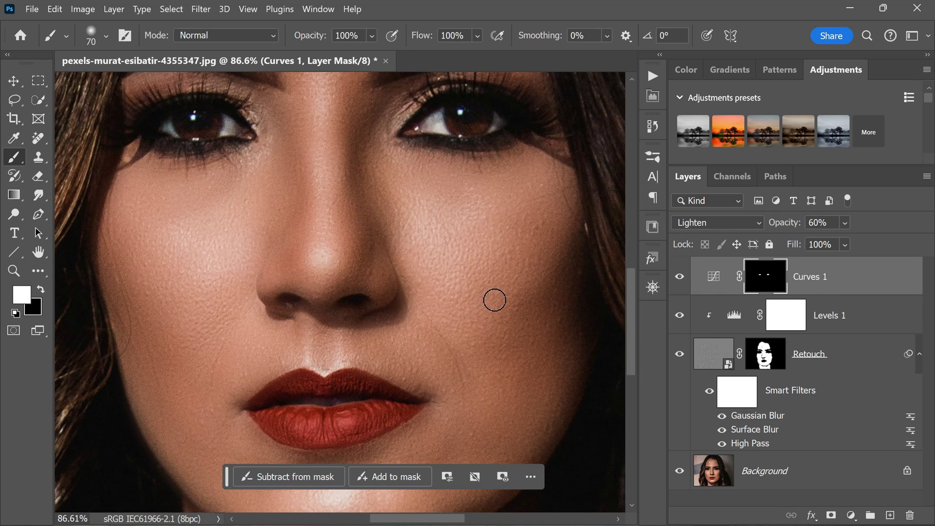